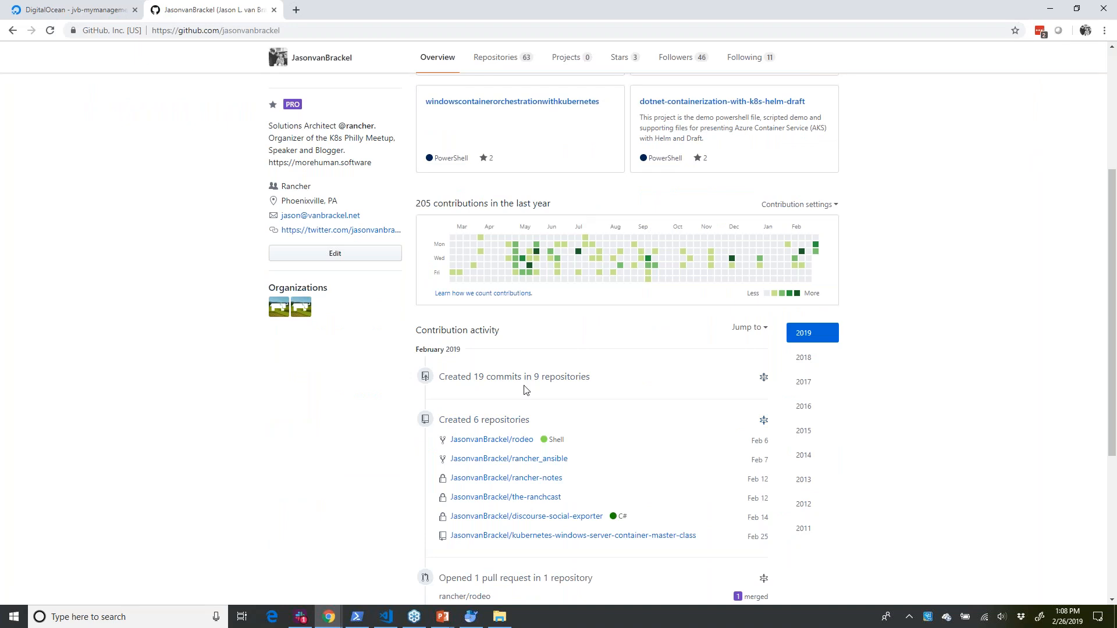
- Open the kubernetes-windows-server-container-master-class repository and read its README from the warning through prerequisites, configuration, running and Terraform provider tasks
click(527, 379)
click(558, 394)
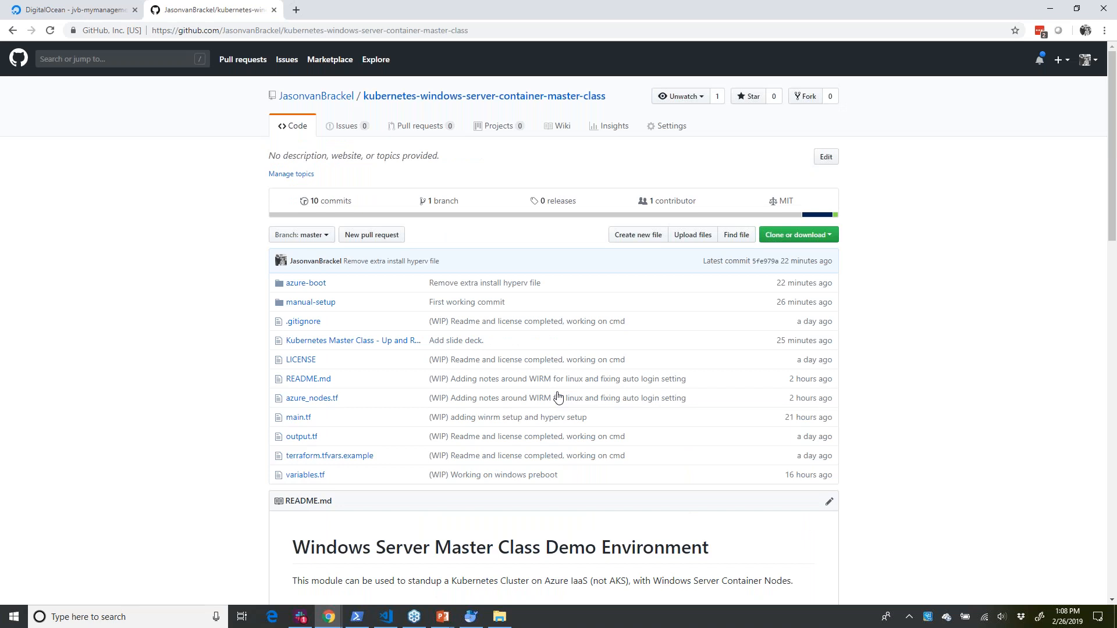
scroll(558, 398, down, 2)
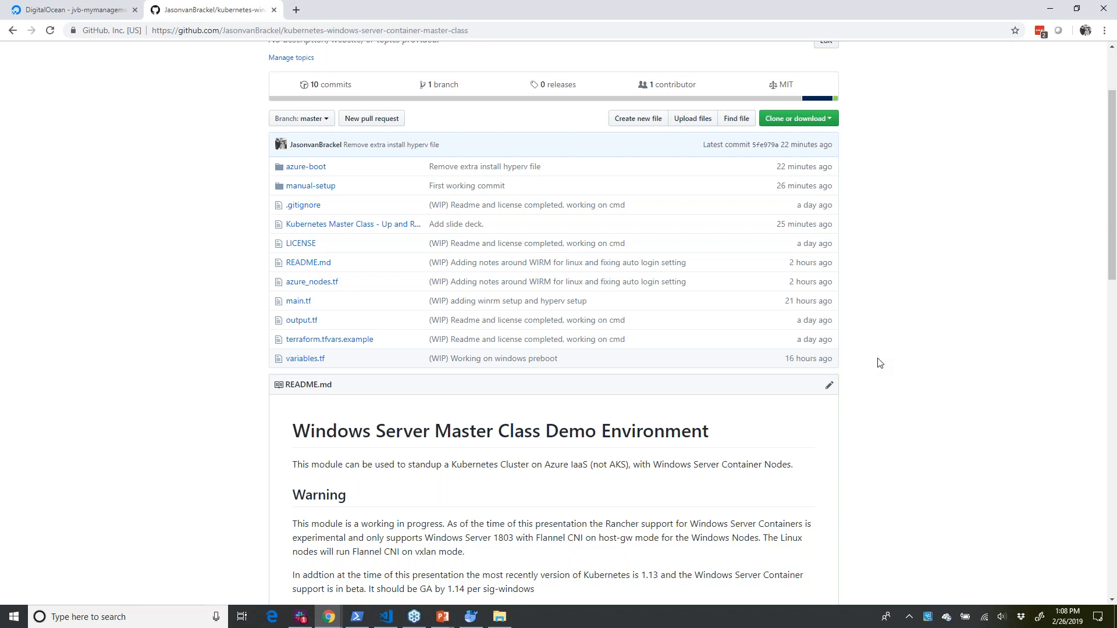
scroll(879, 363, down, 5)
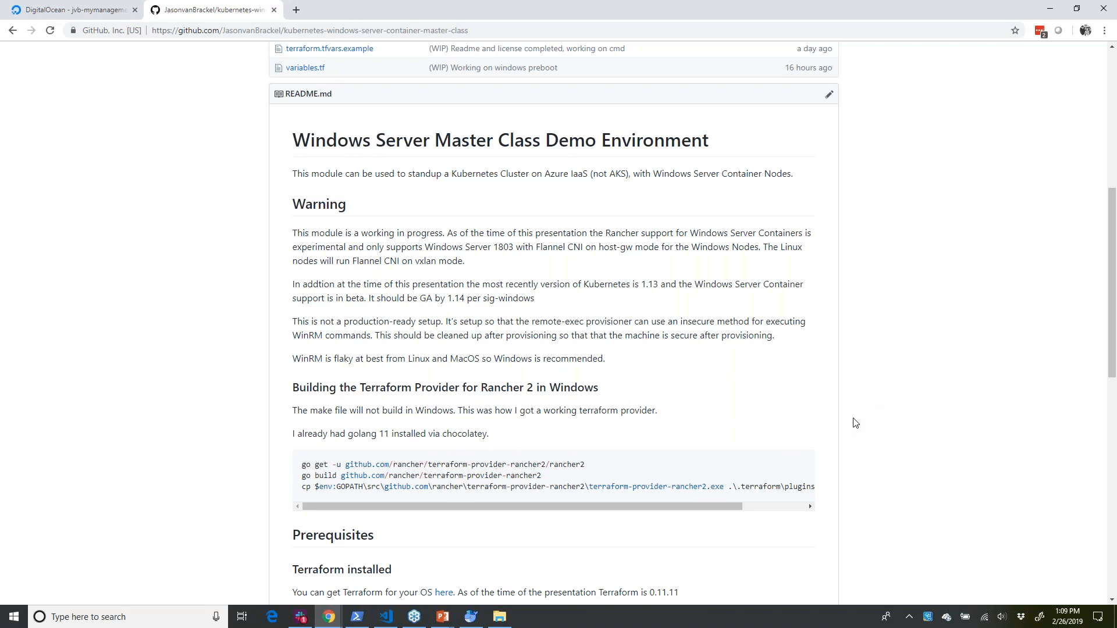
scroll(855, 423, down, 2)
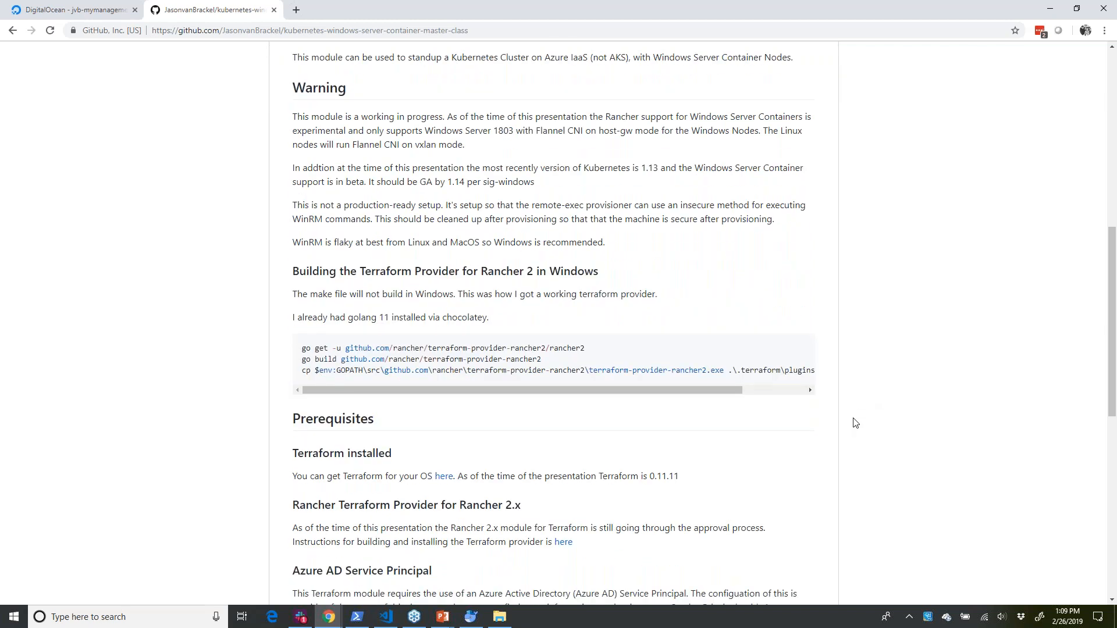
scroll(855, 423, down, 2)
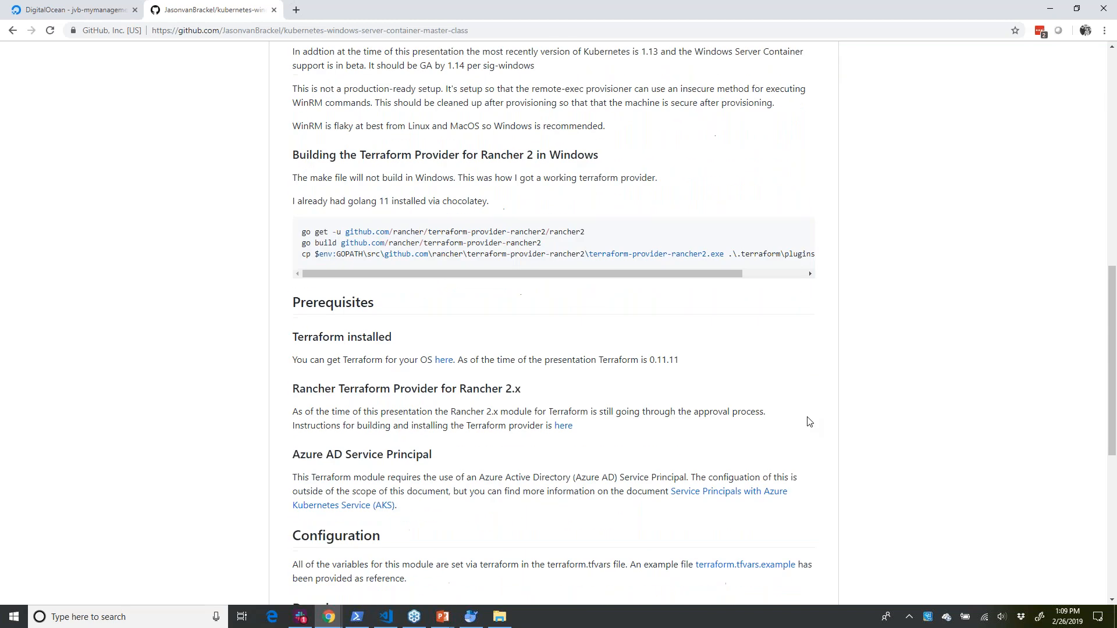
scroll(808, 414, down, 2)
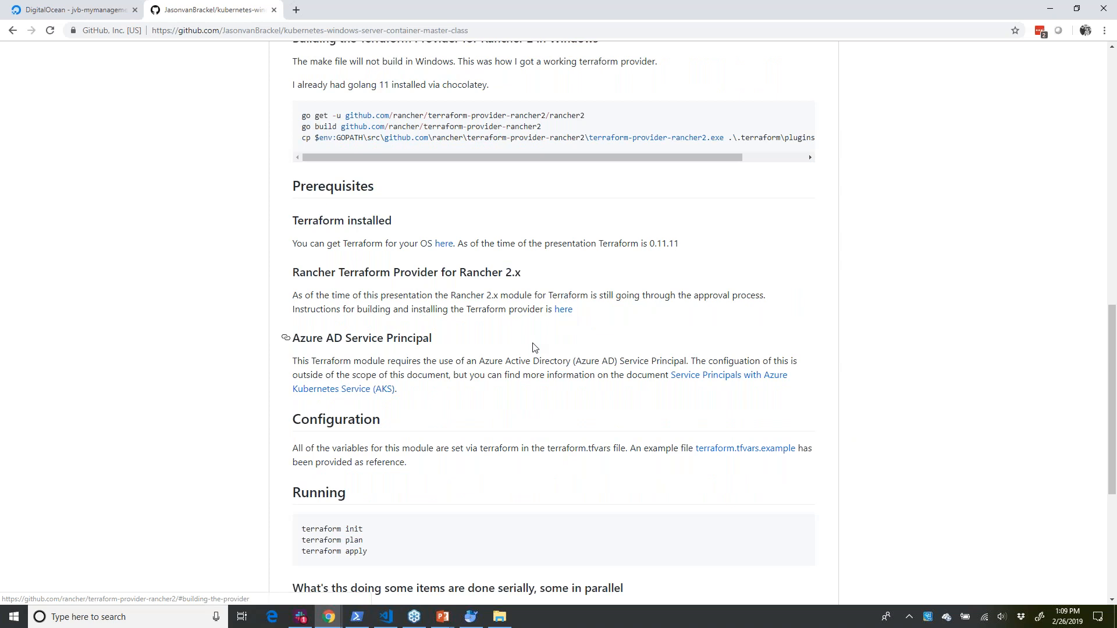
scroll(534, 347, down, 2)
scroll(534, 347, down, 1)
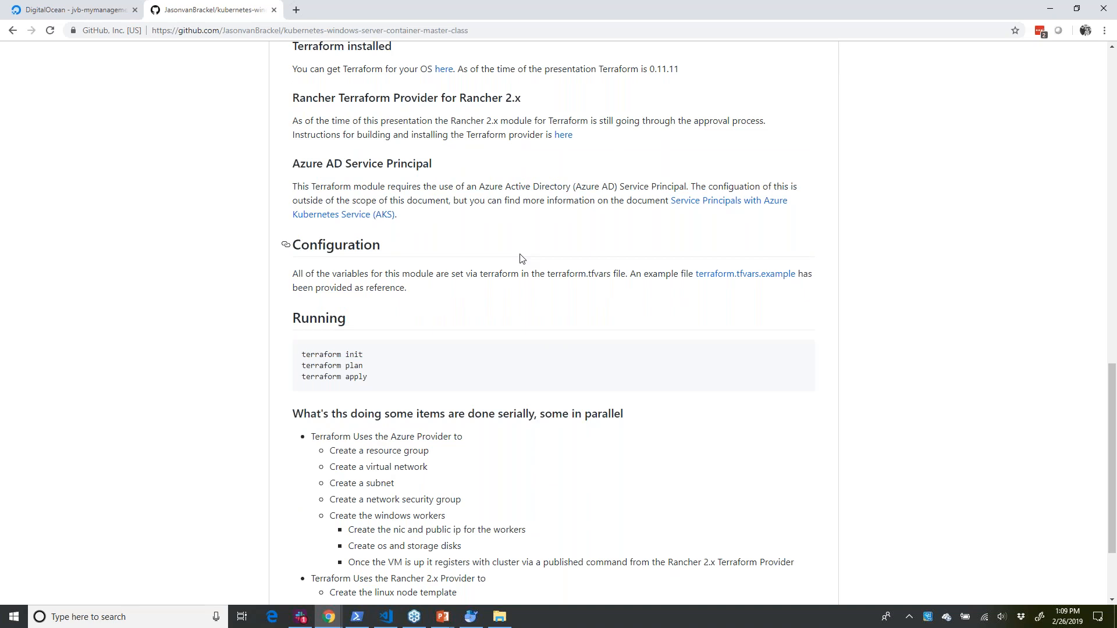
scroll(508, 242, down, 2)
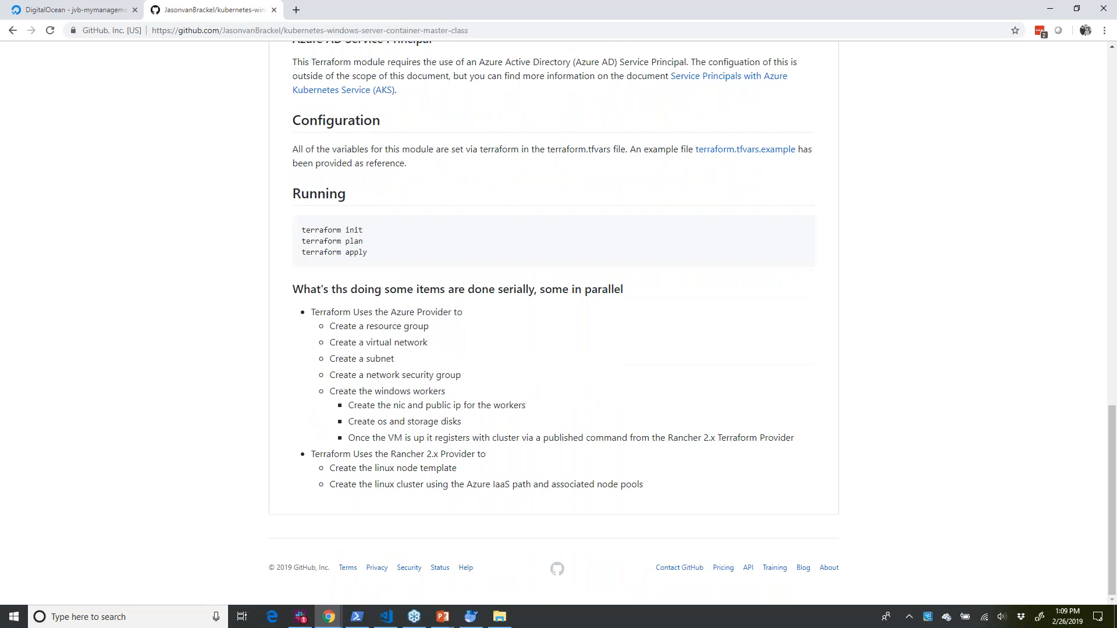
- Open the Terraform website at terraform.io in a new browser tab
click(301, 11)
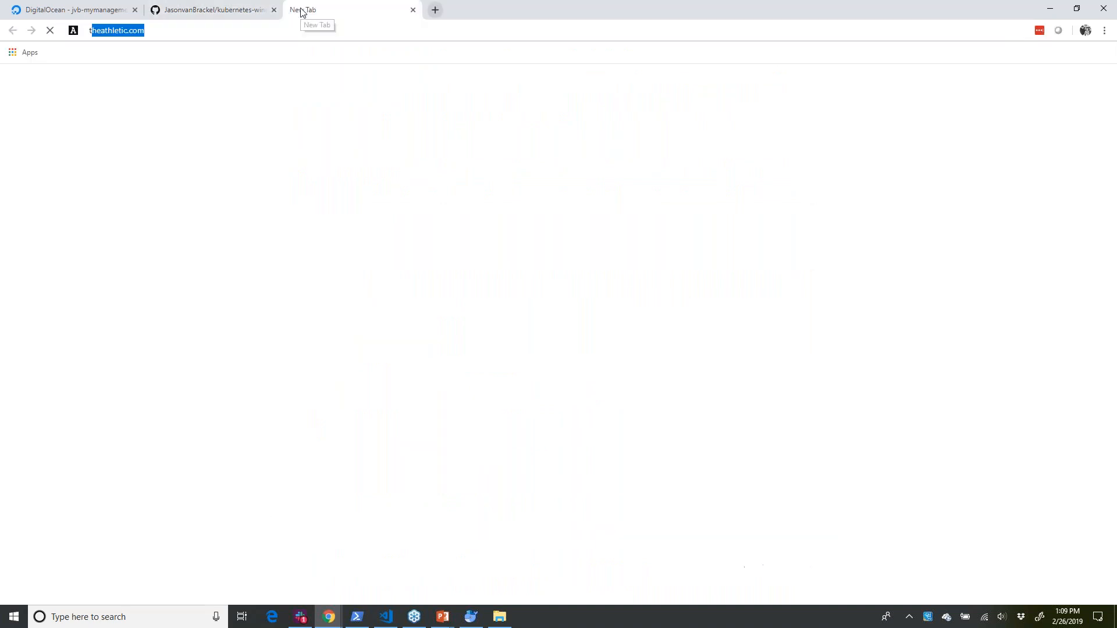
text(ter)
key(Right)
key(BackSpace)
key(BackSpace)
key(BackSpace)
key(BackSpace)
key(BackSpace)
key(BackSpace)
key(BackSpace)
key(BackSpace)
key(BackSpace)
key(BackSpace)
key(BackSpace)
text(.)
key(Return)
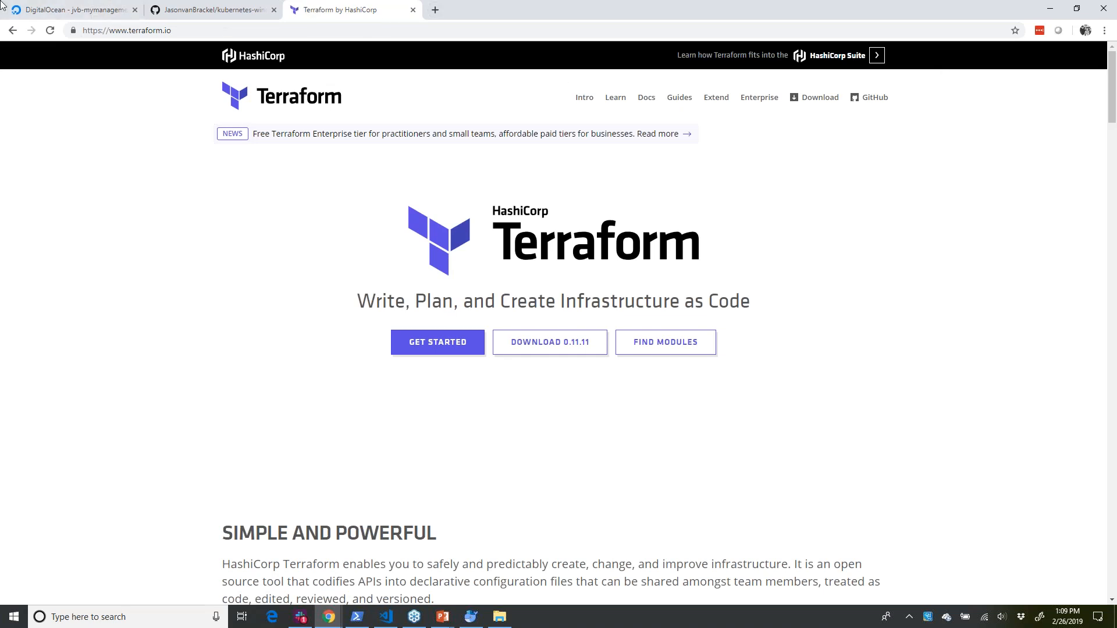
click(1050, 8)
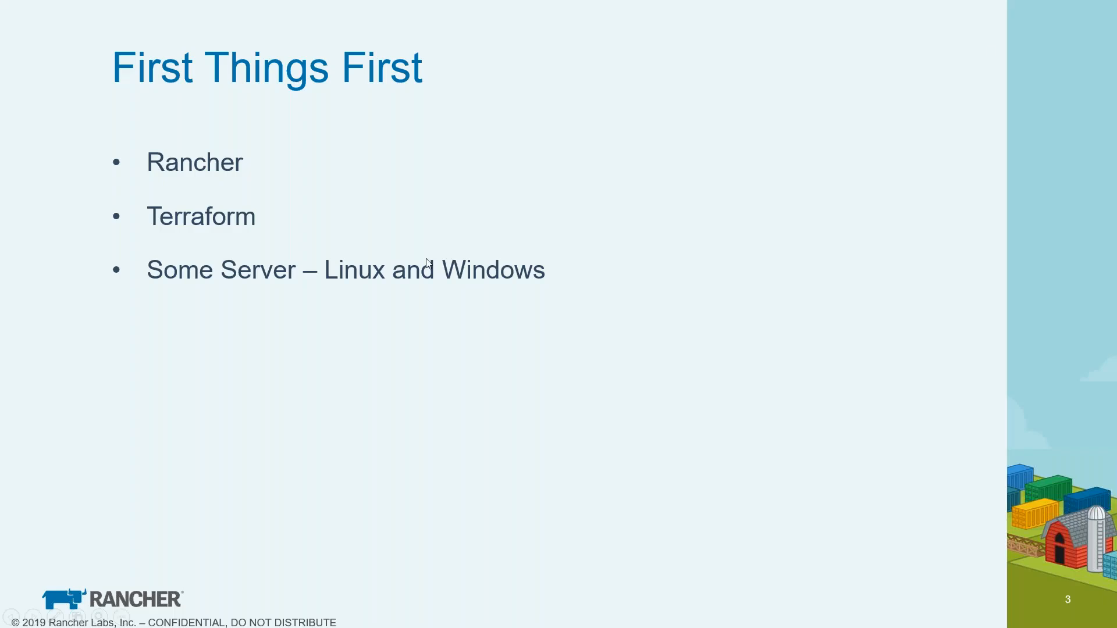
key(alt+Tab)
key(Tab)
key(Tab)
key(Tab)
key(Tab)
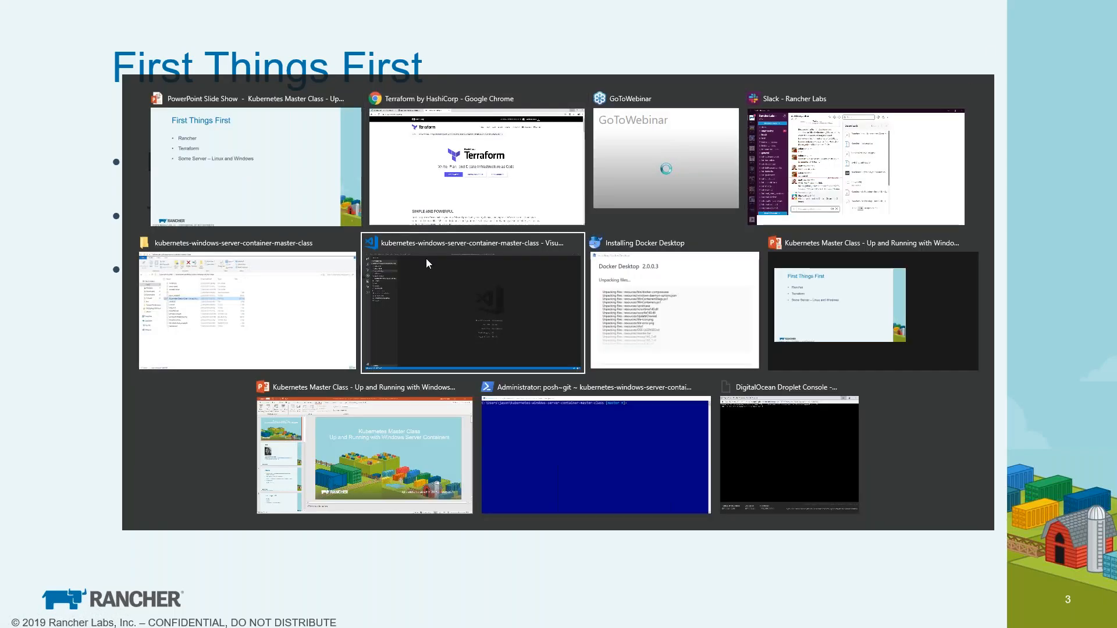
key(Tab)
key(Tab)
key(Tab)
key(Tab)
key(Tab)
key(Tab)
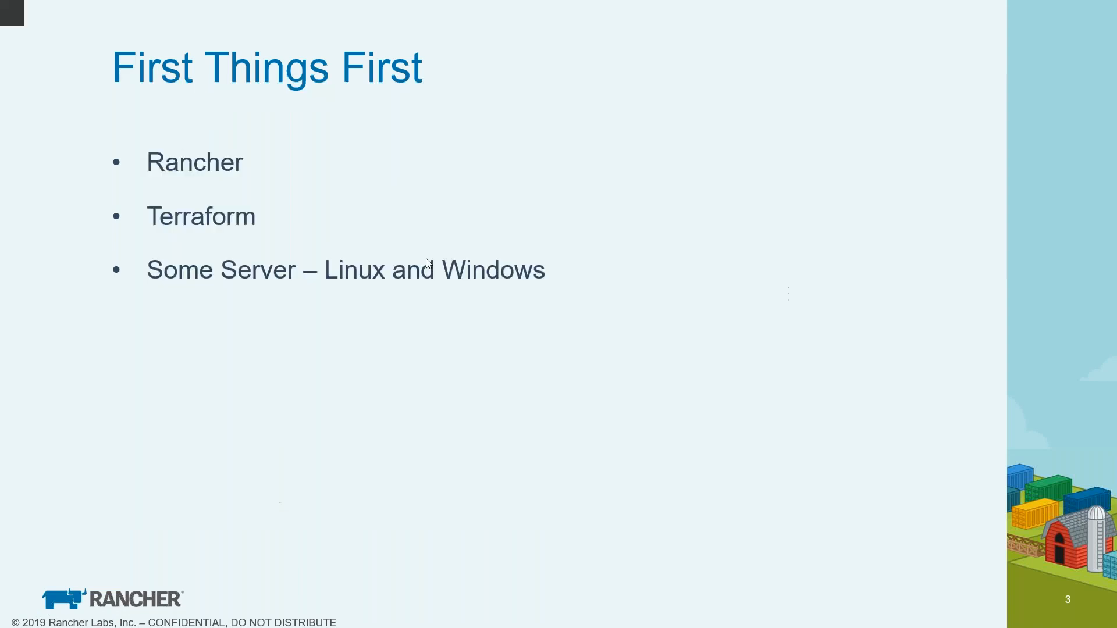
key(alt+Tab)
- In the jvb-mymanagementcluster droplet's console, run the prepared docker command starting rancher/rancher:v2.1.6 with ports 80 and 443 published, and return to the browser
click(81, 9)
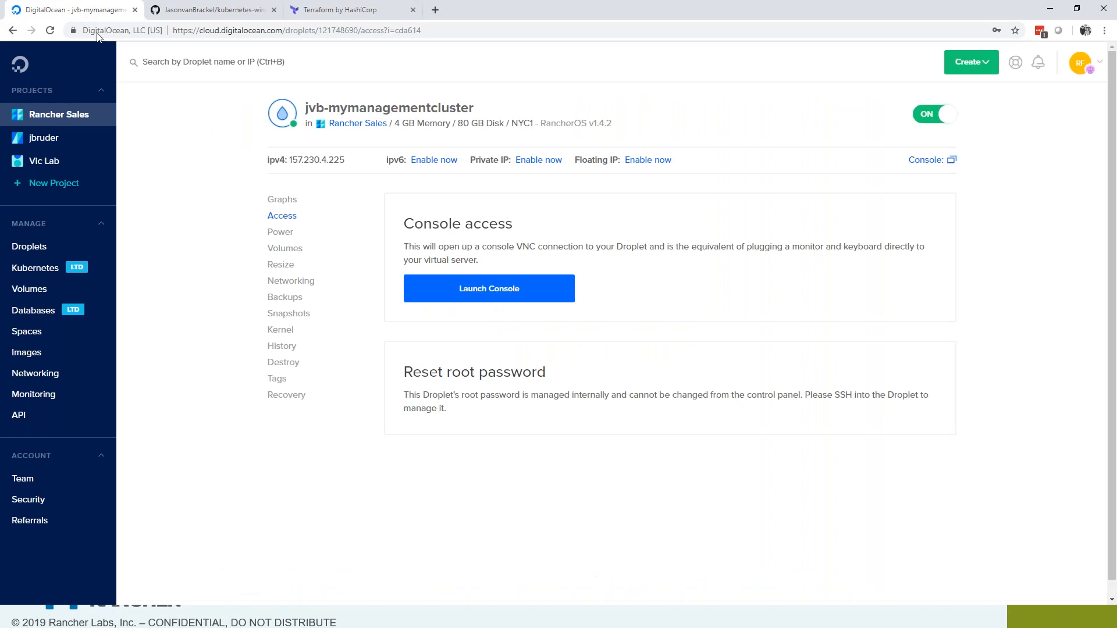
click(441, 289)
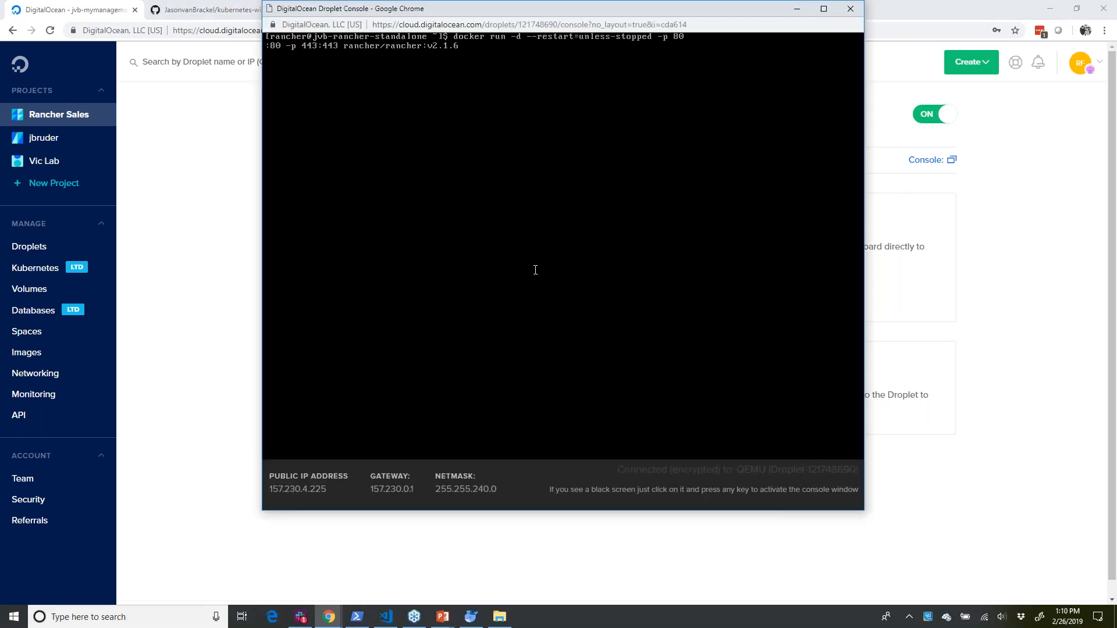
key(Return)
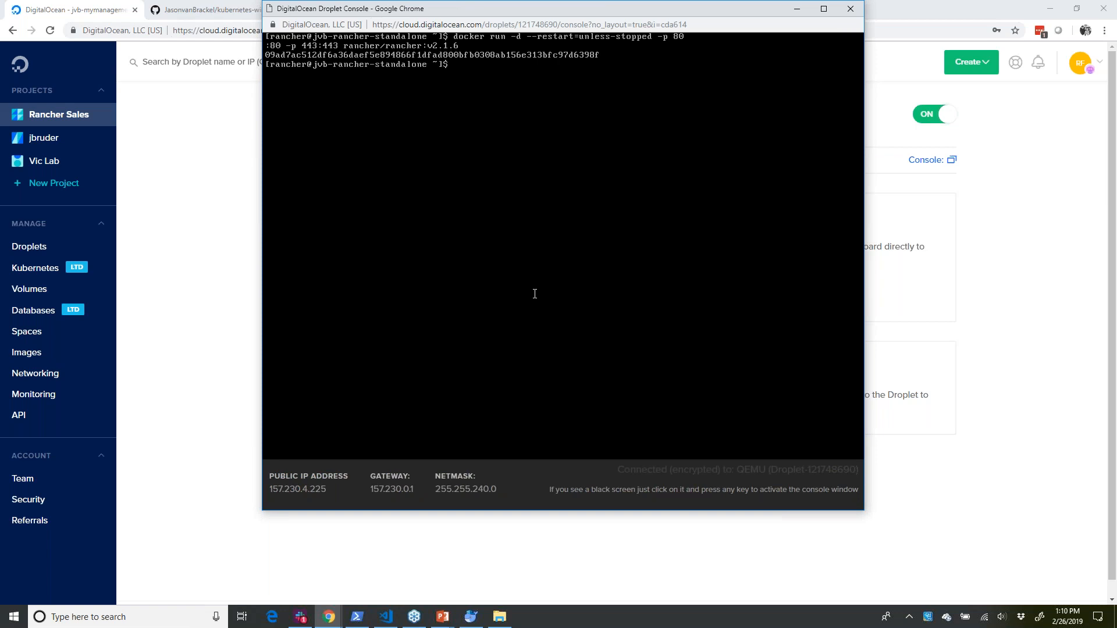
click(178, 311)
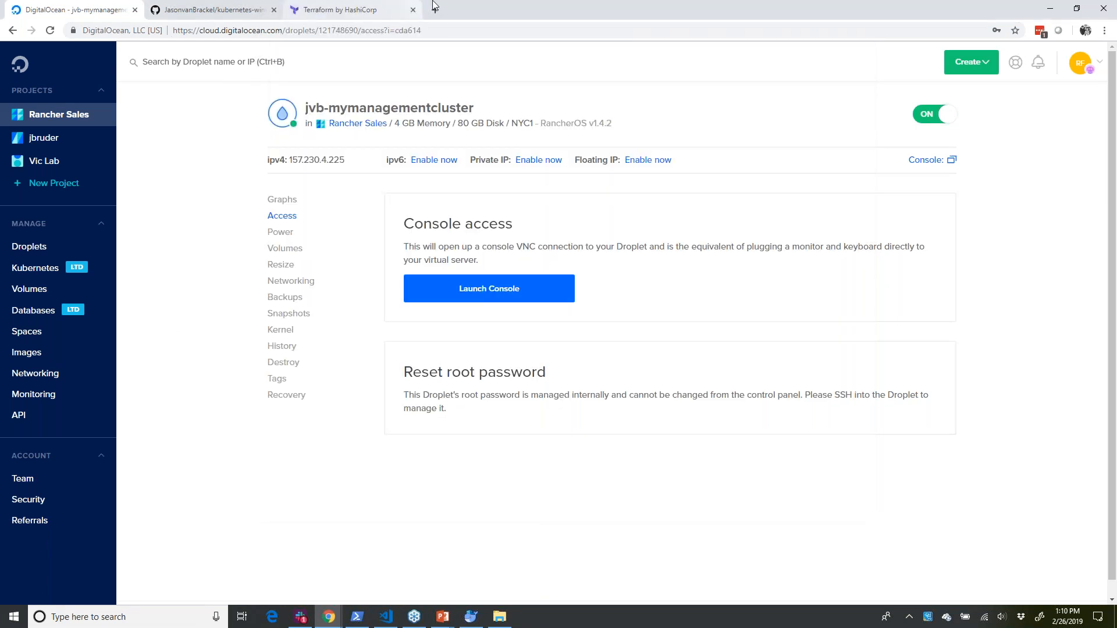
- Open docs.rancher.com in a new tab, go to the Rancher 2.x documentation and expand its Installation topics
click(434, 6)
text(doc)
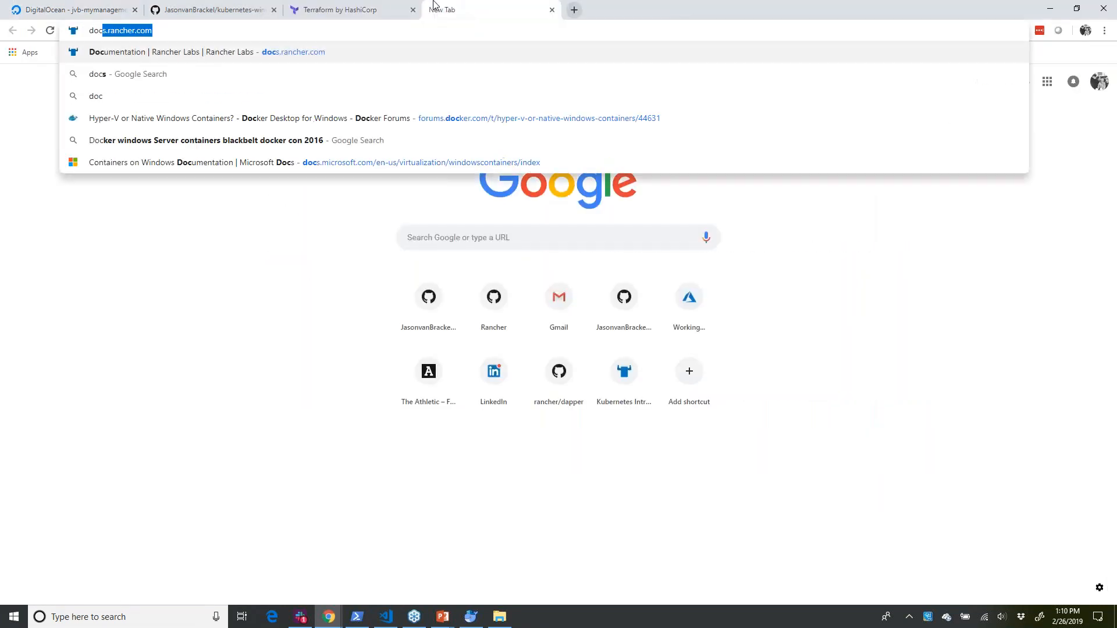
key(Return)
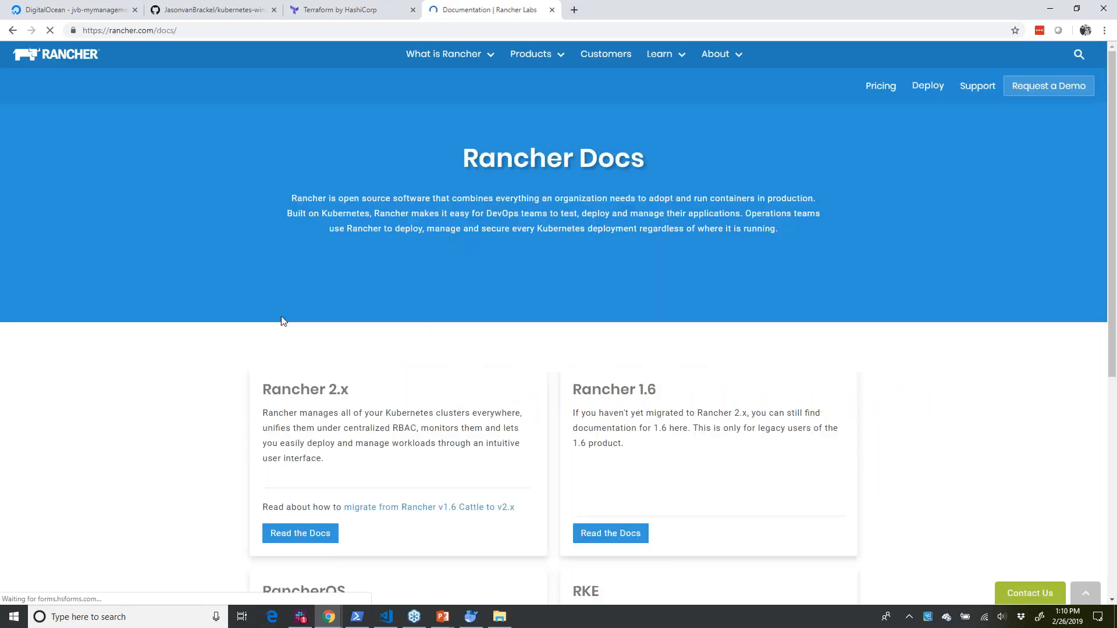
click(300, 533)
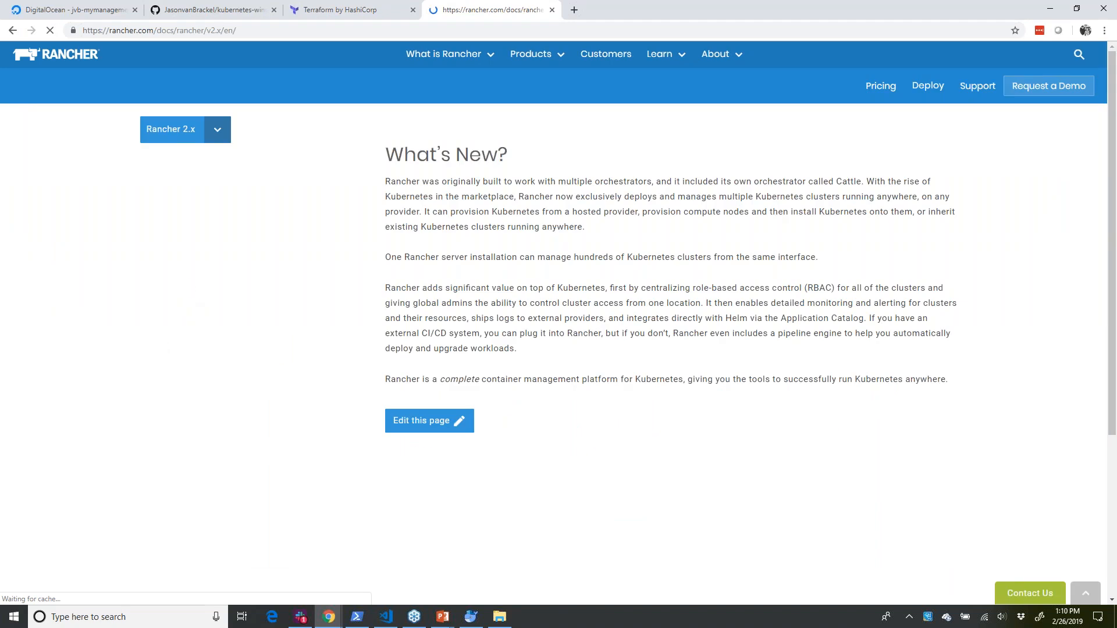
scroll(242, 167, down, 2)
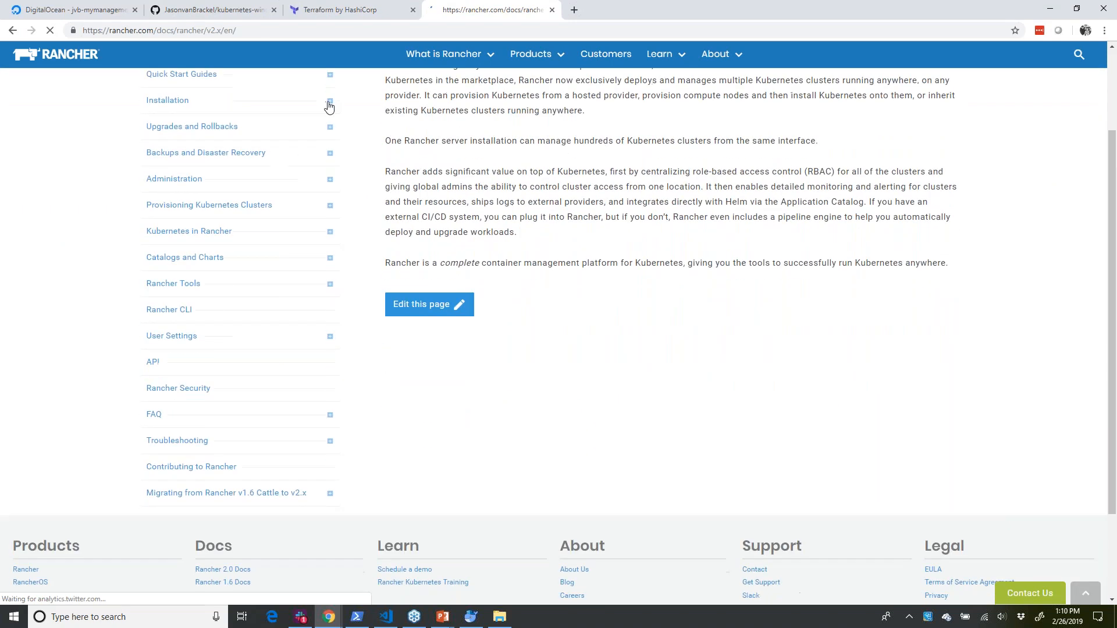
click(329, 103)
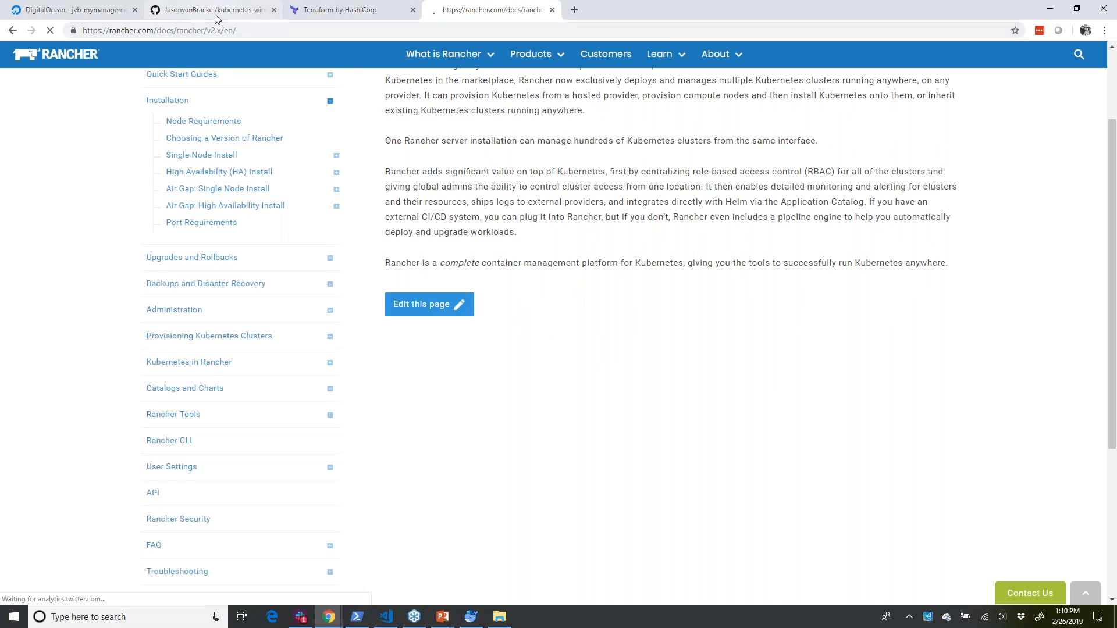
- Load mymanagementcluster.com in the Terraform tab and proceed past the certificate warning to the Rancher server
click(351, 13)
click(351, 27)
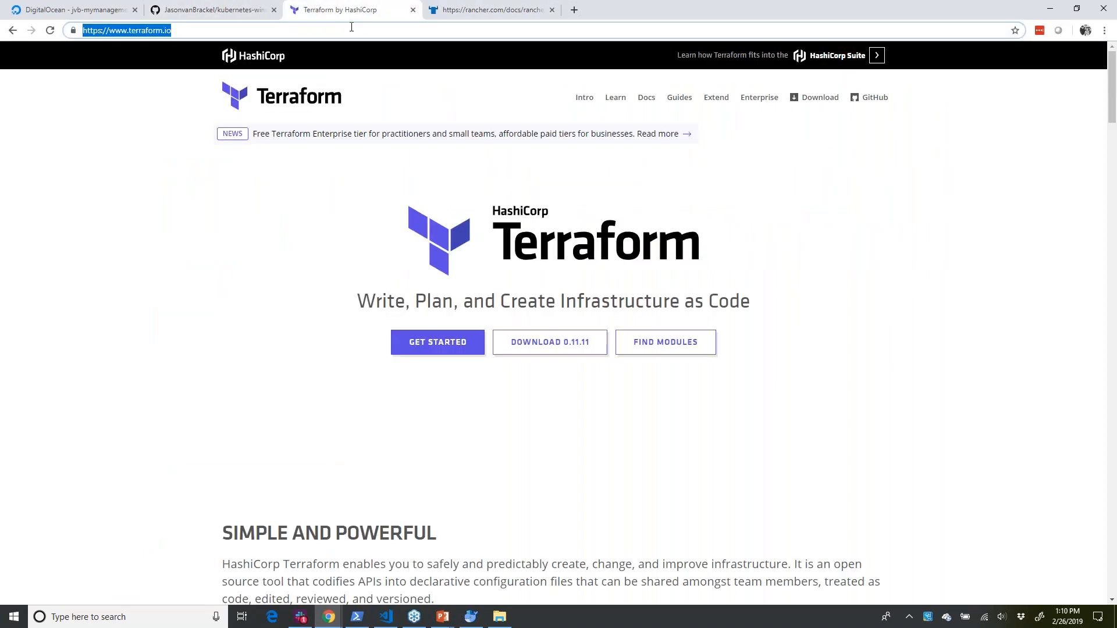
text(my)
key(Return)
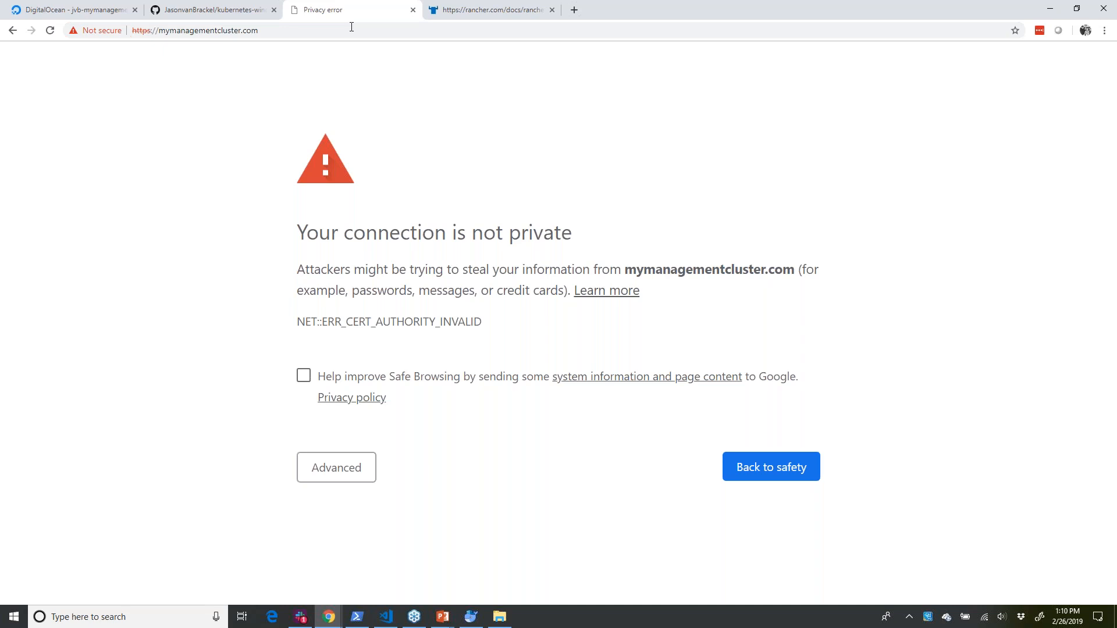
key(F5)
click(360, 470)
scroll(492, 382, down, 1)
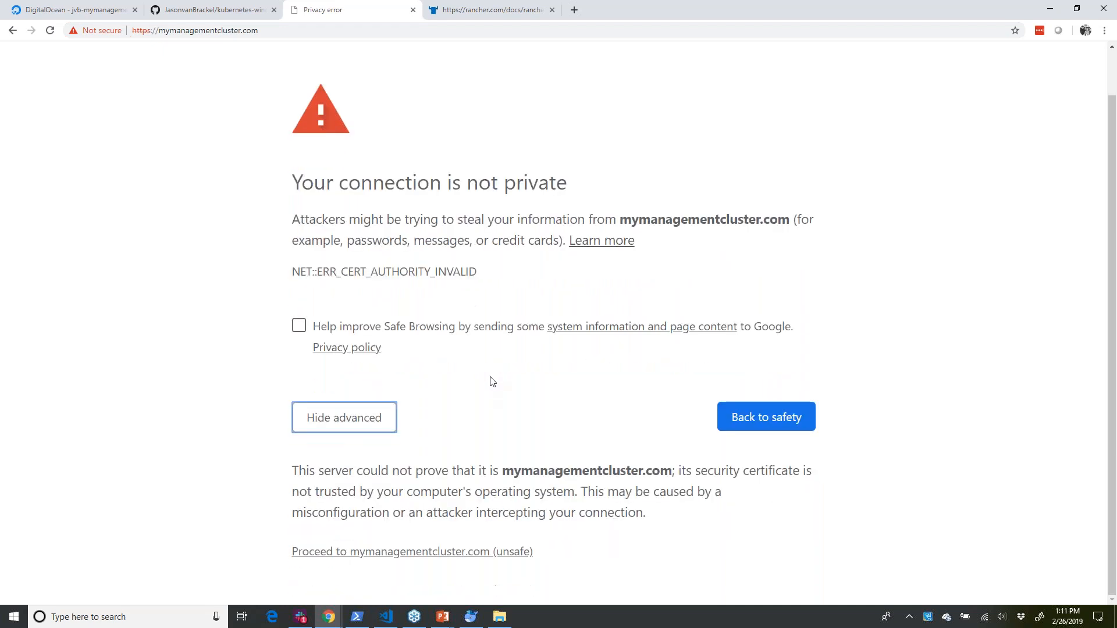
click(452, 554)
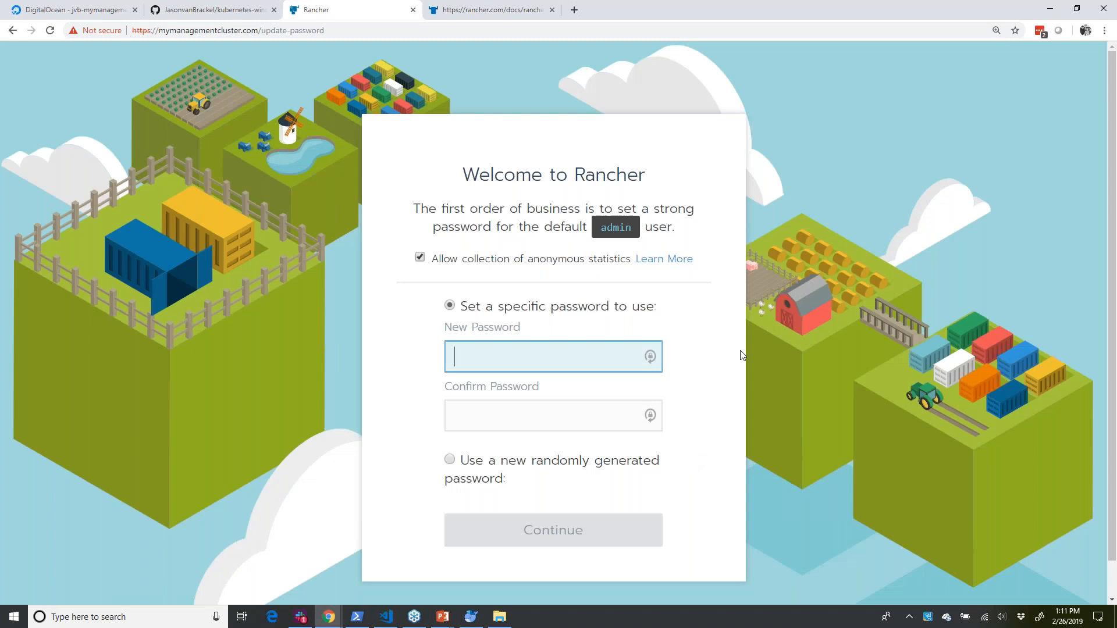
- Try to fill in the new password and confirm password fields for the default admin user
text(•••••••••••)
key(Tab)
text(••••••)
key(BackSpace)
key(BackSpace)
key(BackSpace)
key(BackSpace)
key(BackSpace)
key(BackSpace)
- Re-enter the admin user's new password, enter the same password as confirmation, and continue the Rancher setup
text(•••••••••••)
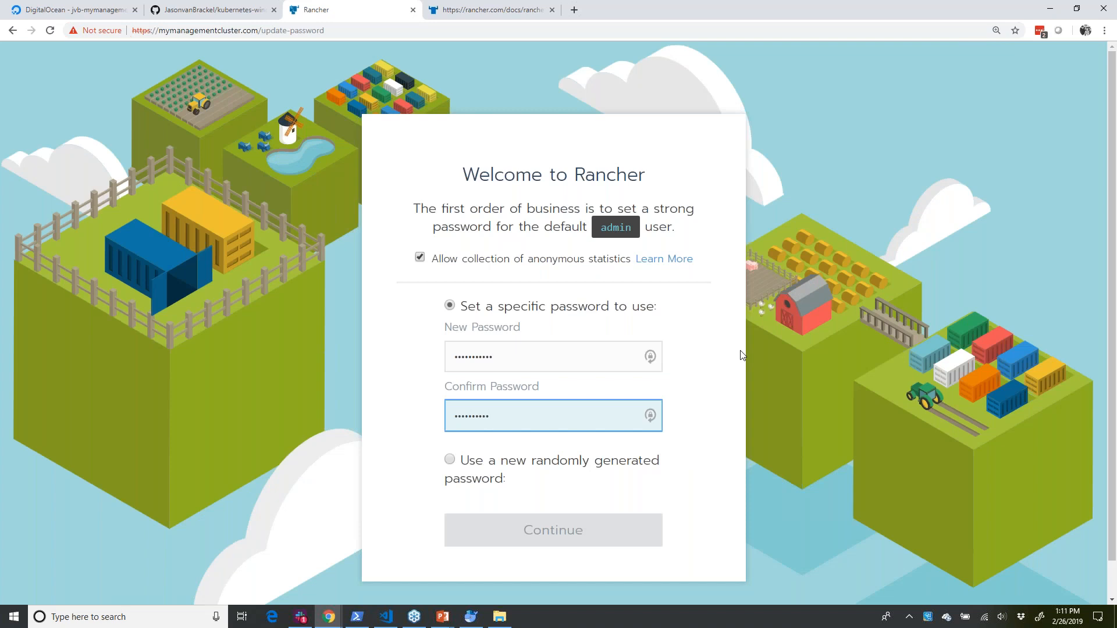
click(578, 349)
key(ctrl+a)
text(•••••••••••)
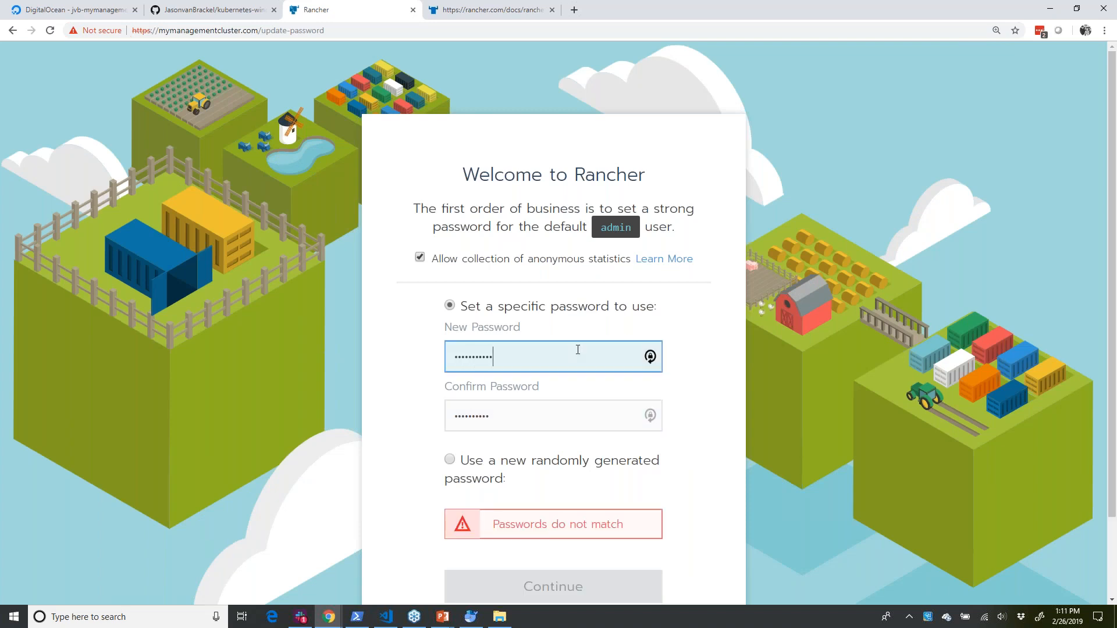
key(Tab)
text(•••••••••)
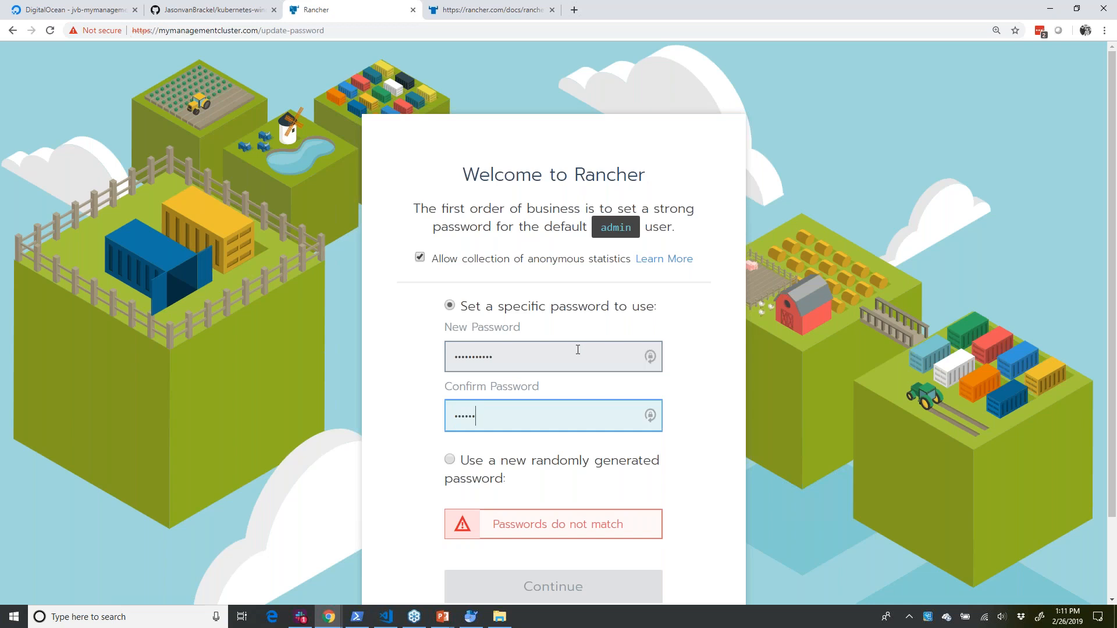
key(Tab)
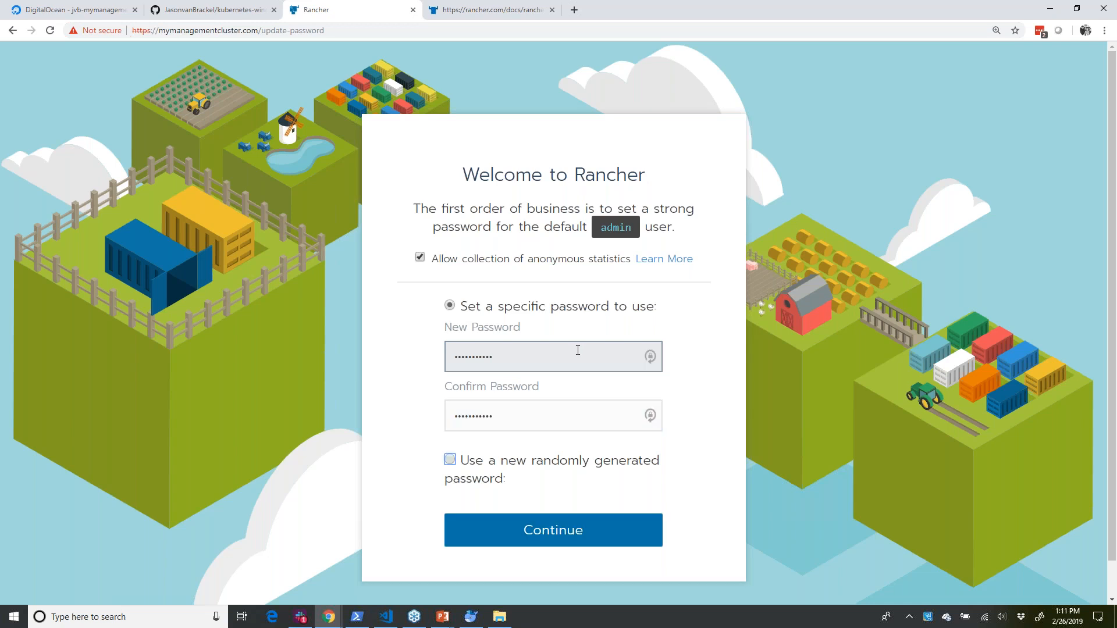
click(617, 525)
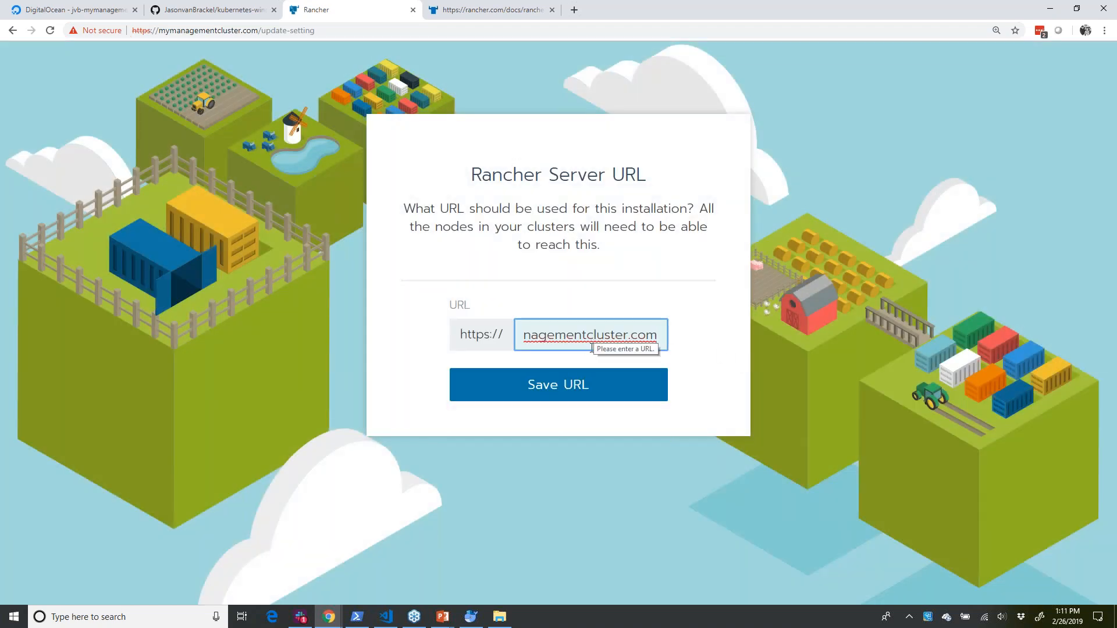
- Save mymanagementcluster.com as the Rancher server URL
drag(629, 334, 497, 340)
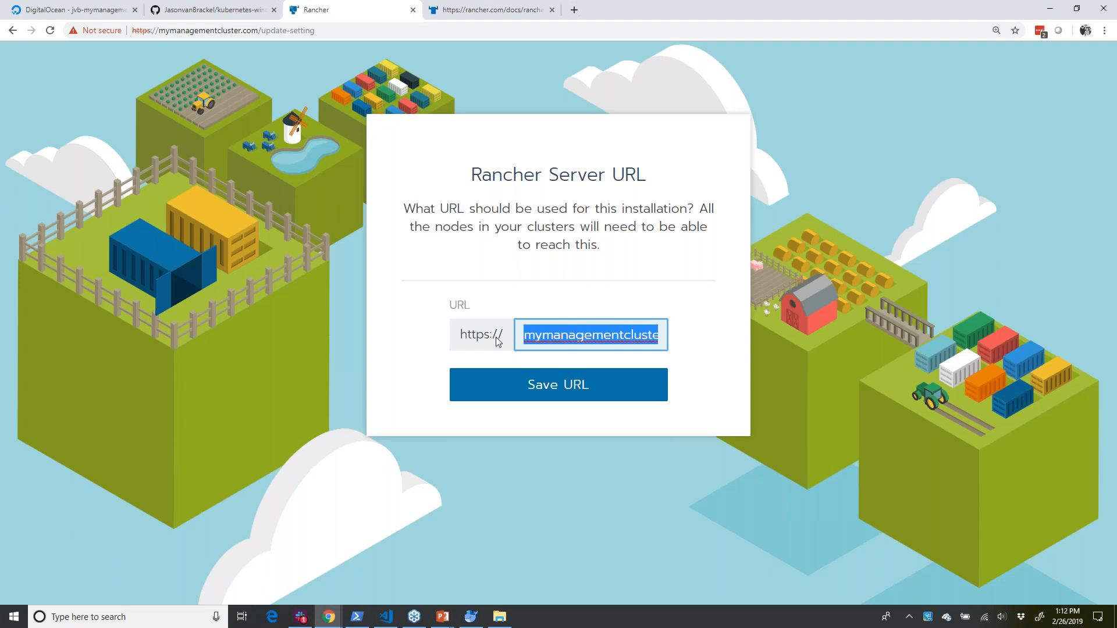
click(531, 386)
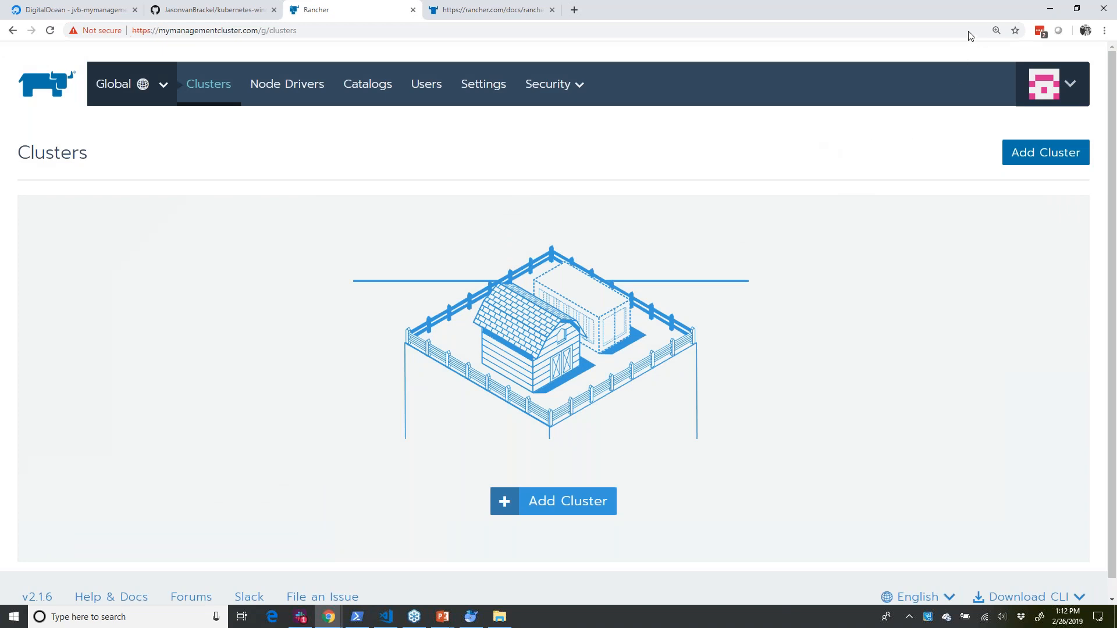
- Open the API & Keys page for the logged-in admin user
click(1115, 48)
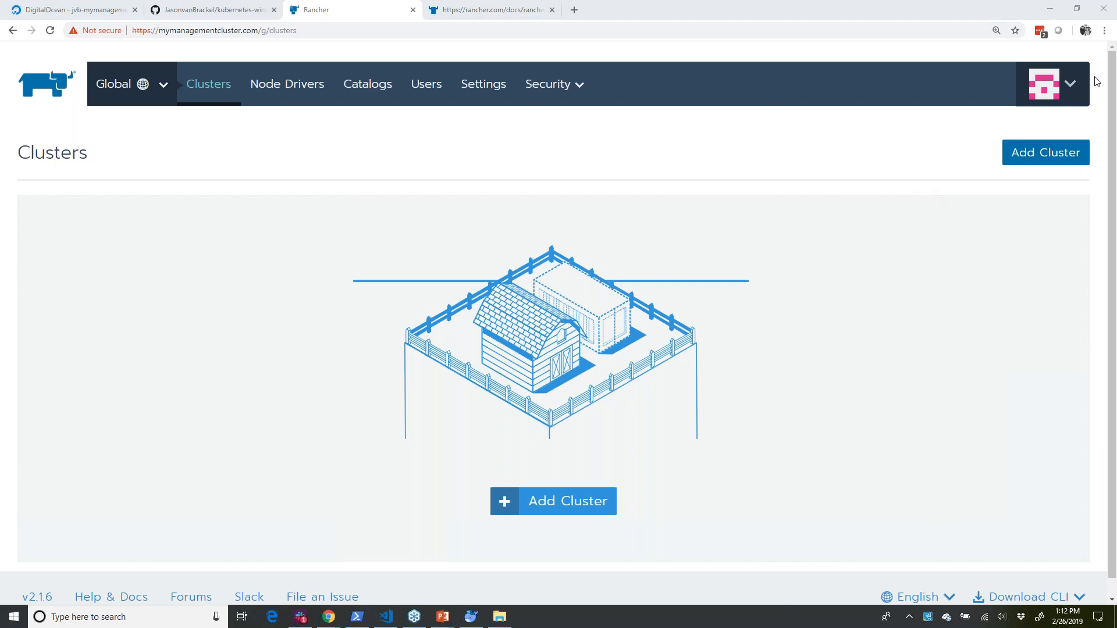
click(1027, 71)
click(985, 174)
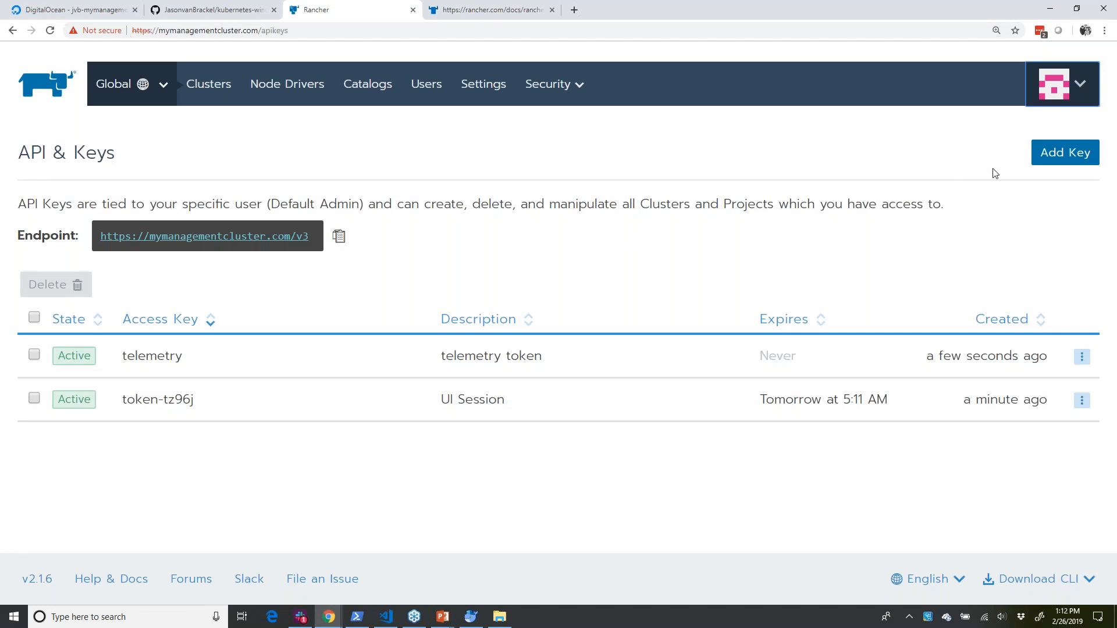
- Create an API key described as terraform that never expires, copy its bearer token, and close the key details
click(1065, 153)
text(terraform)
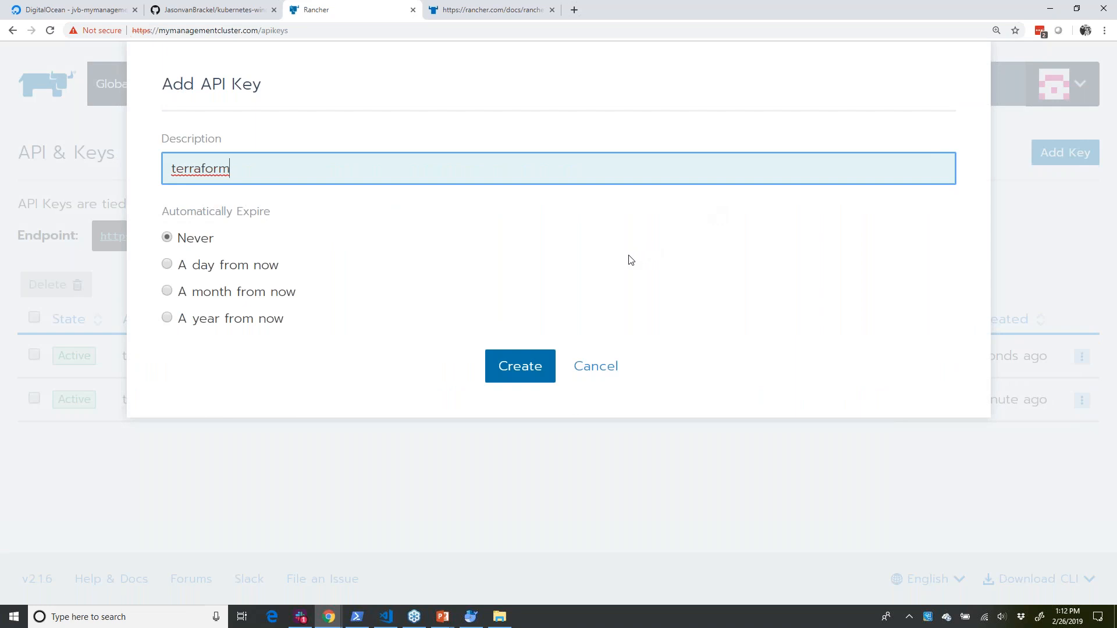
click(524, 367)
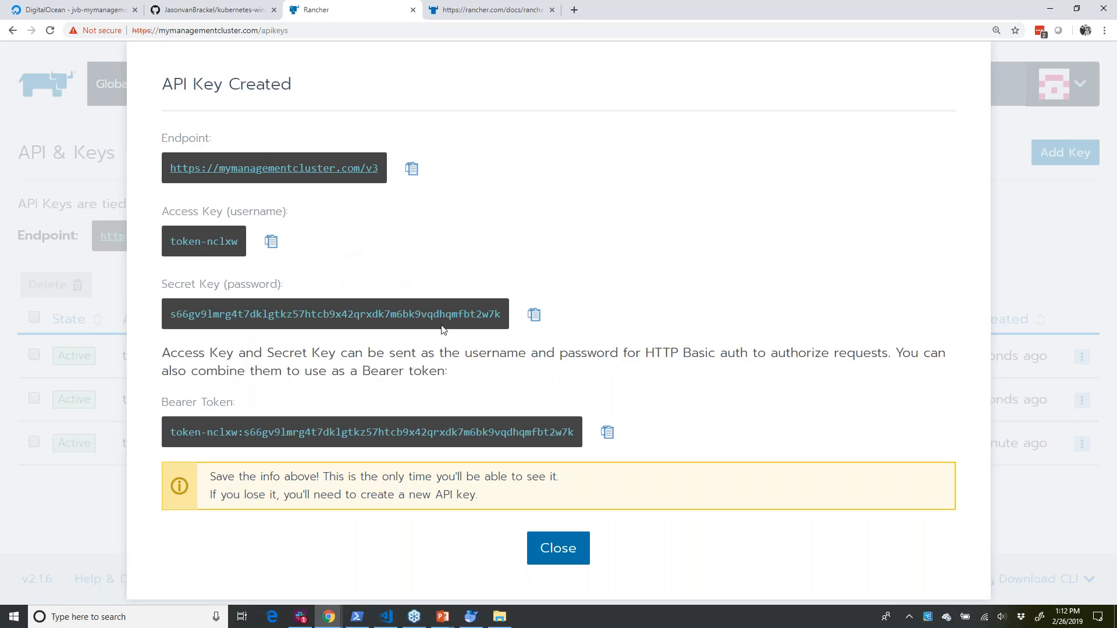
click(605, 442)
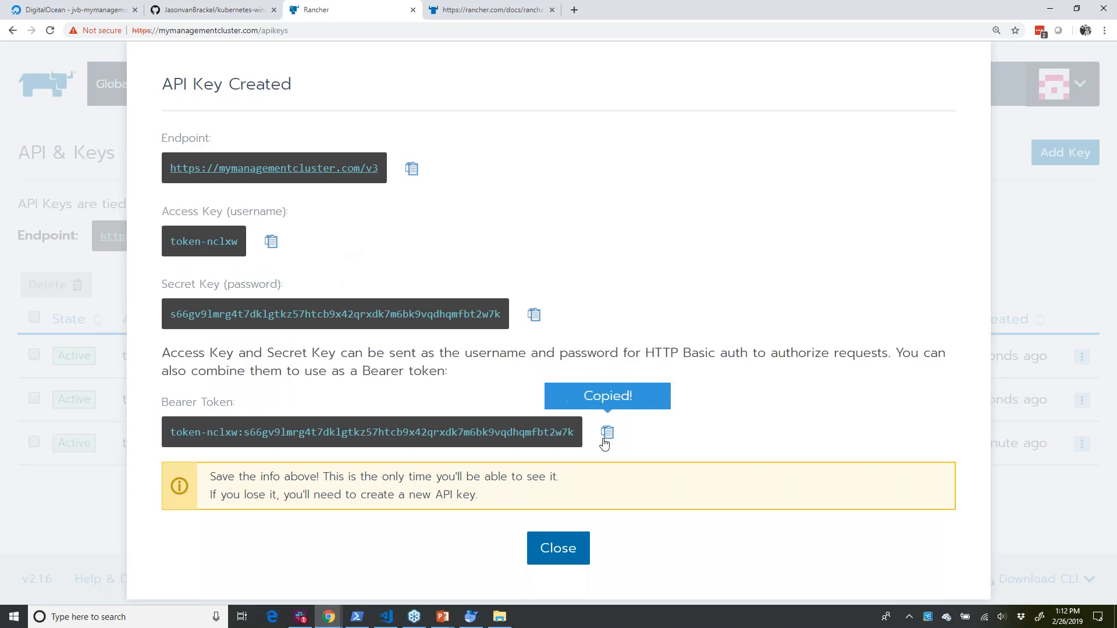
click(570, 551)
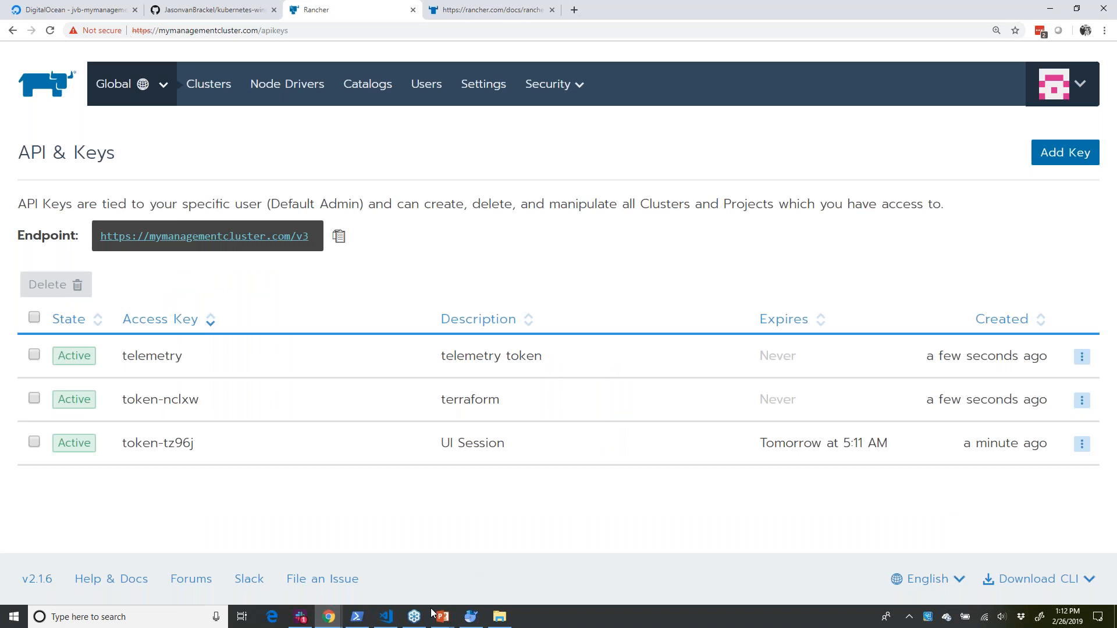
- Switch to Visual Studio Code, enlarge the interface by three zoom levels, and widen the file explorer
click(386, 617)
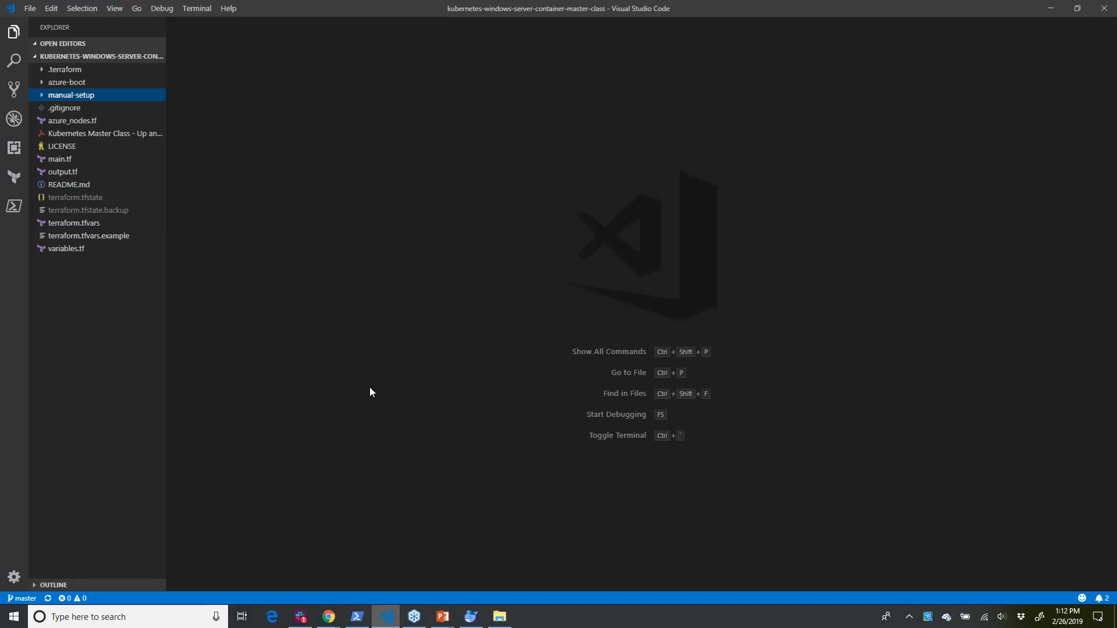
key(ctrl+equal)
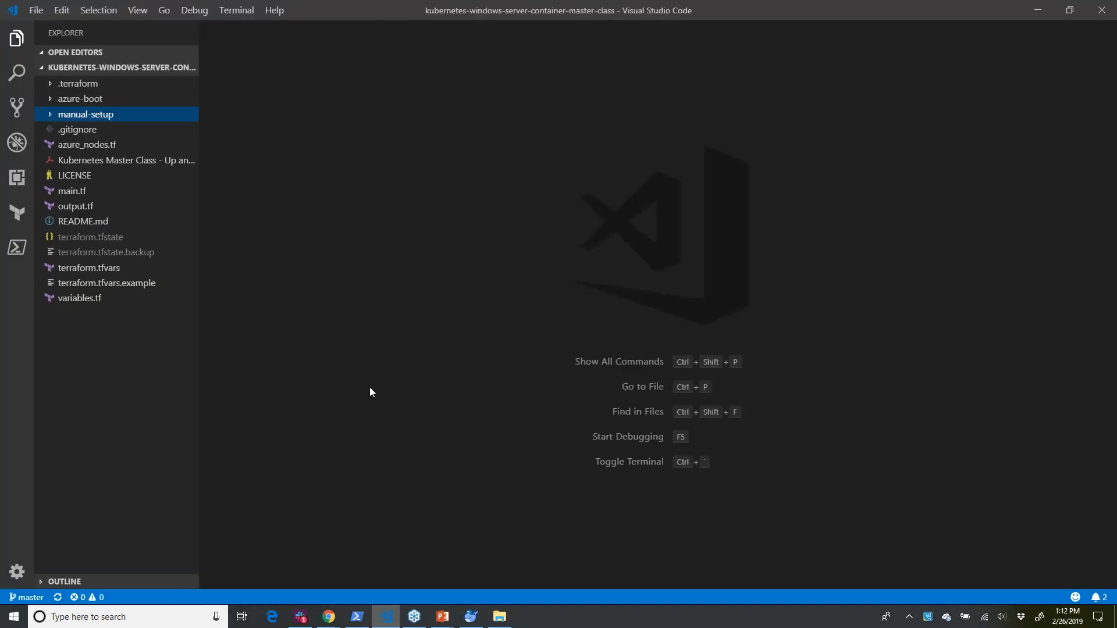
key(ctrl+equal)
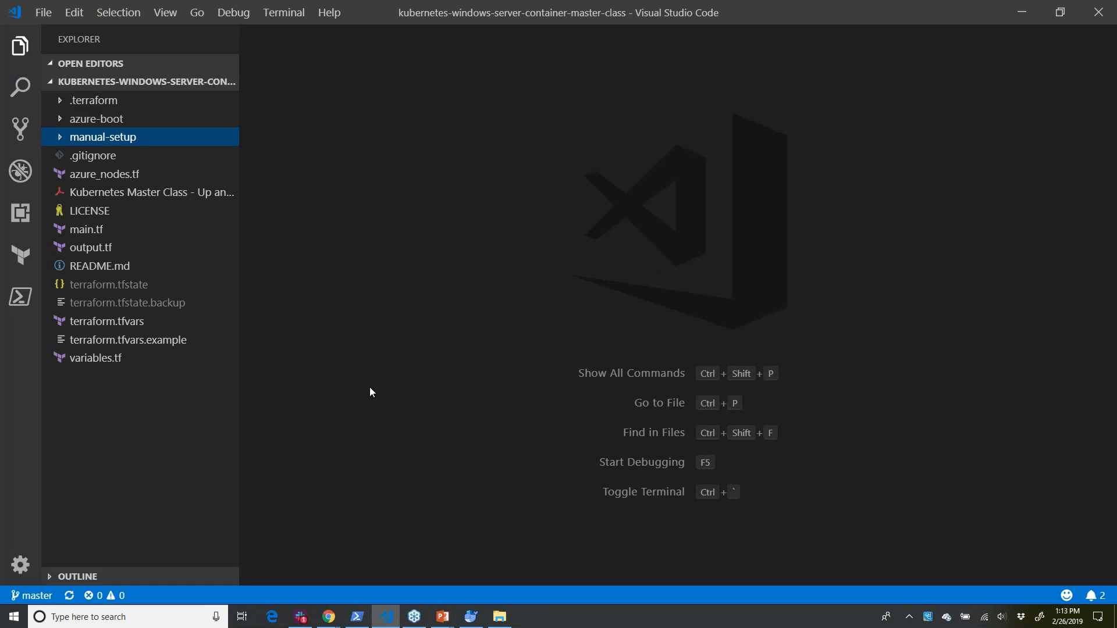
key(ctrl+equal)
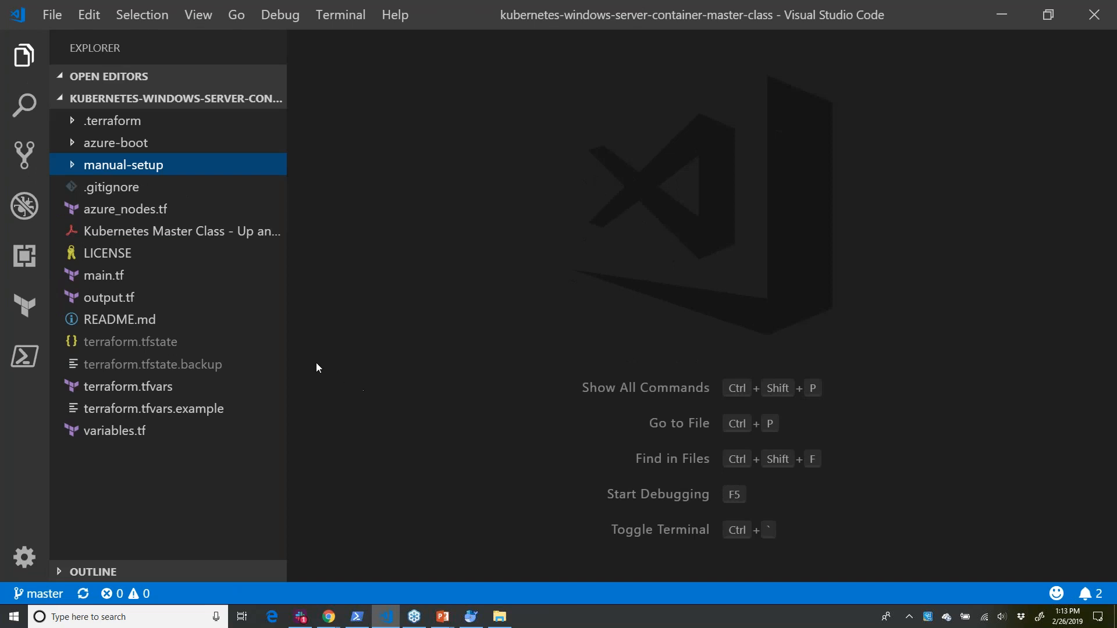
drag(288, 352, 330, 353)
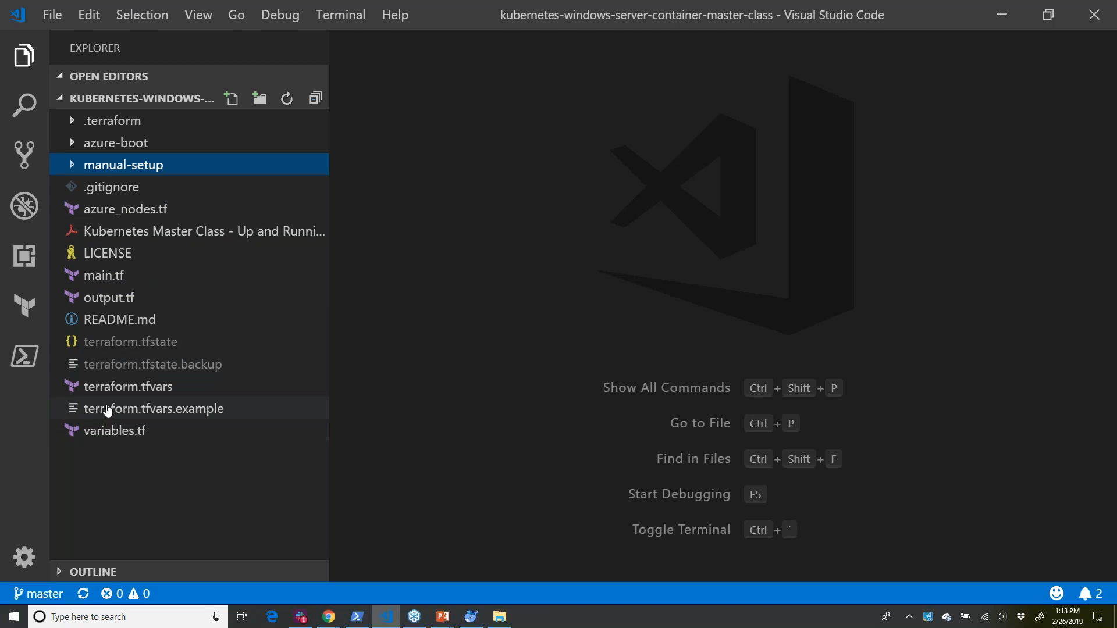
- Replace the rancher_api_token value in the root terraform.tfvars with the copied bearer token and review the remaining variables
click(138, 409)
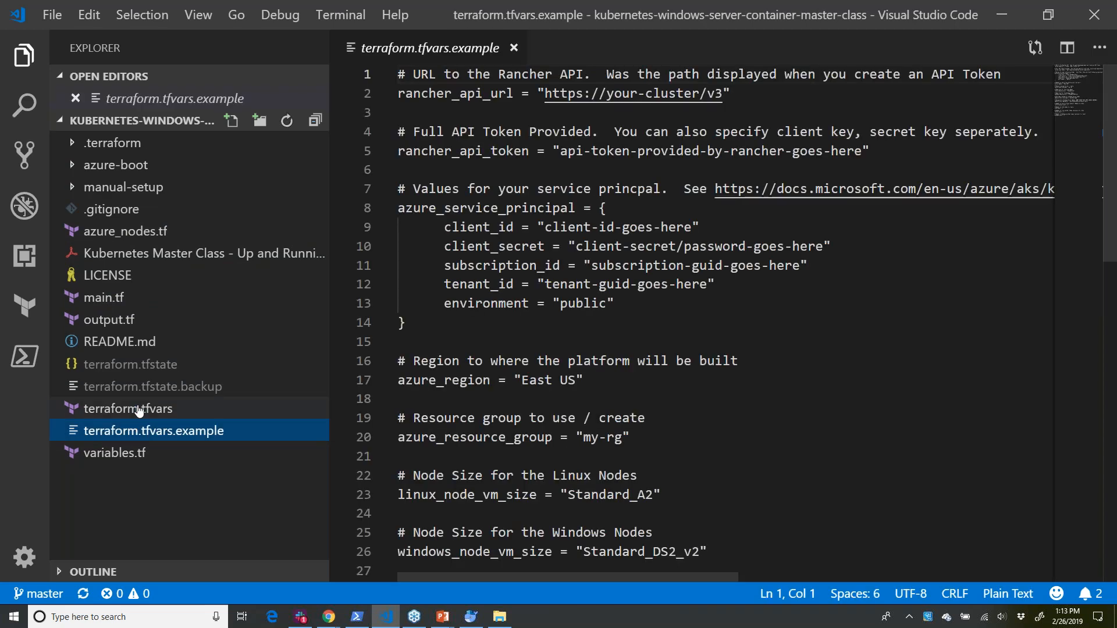
click(137, 409)
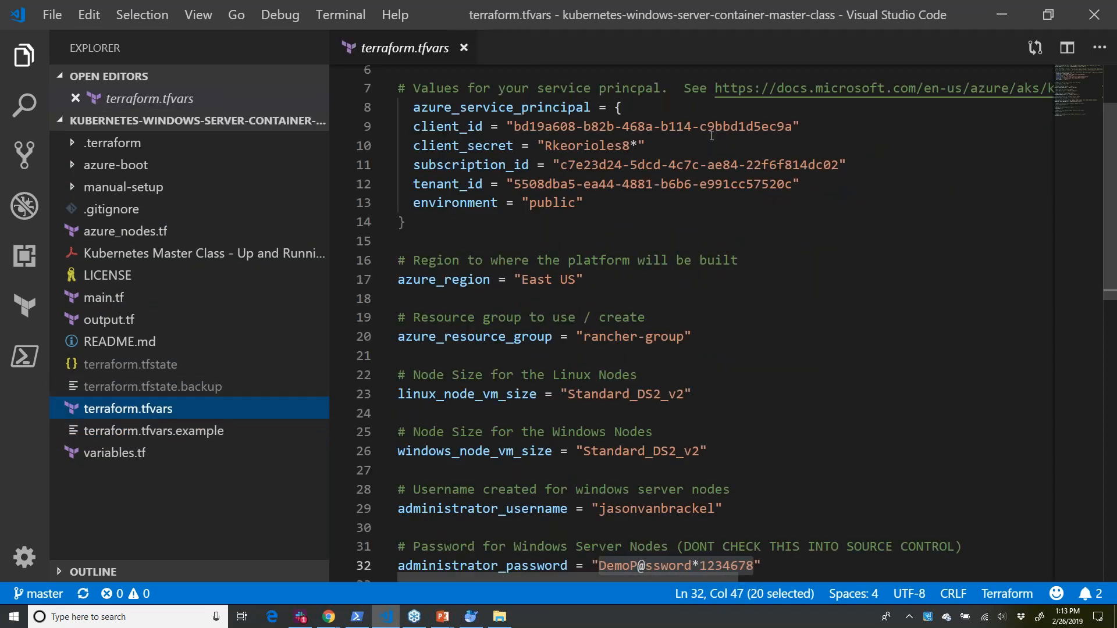
scroll(732, 153, up, 2)
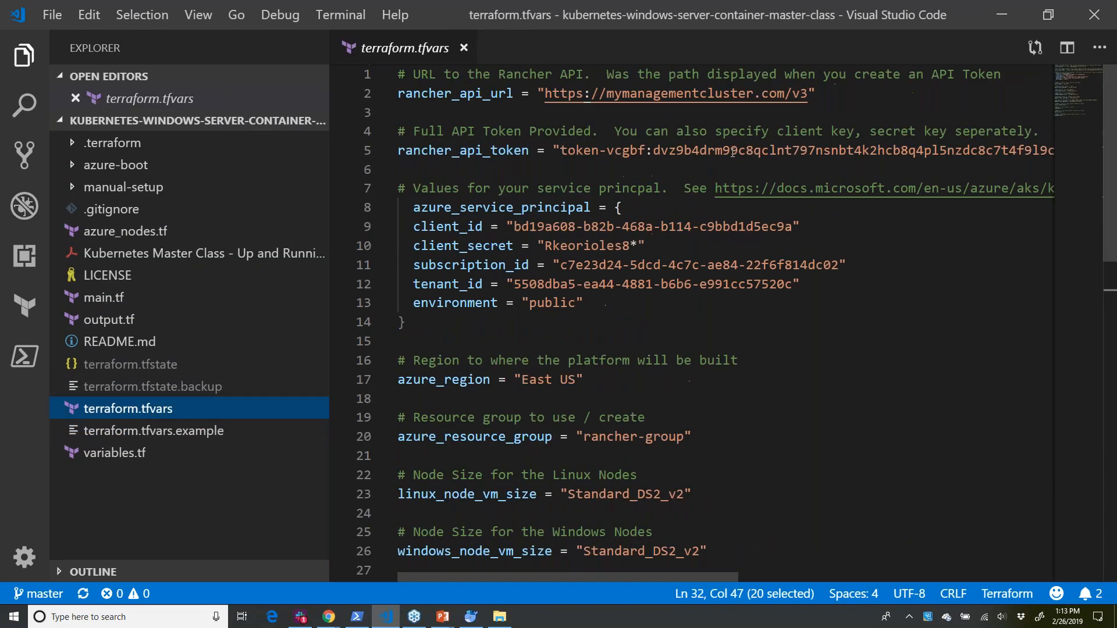
click(559, 150)
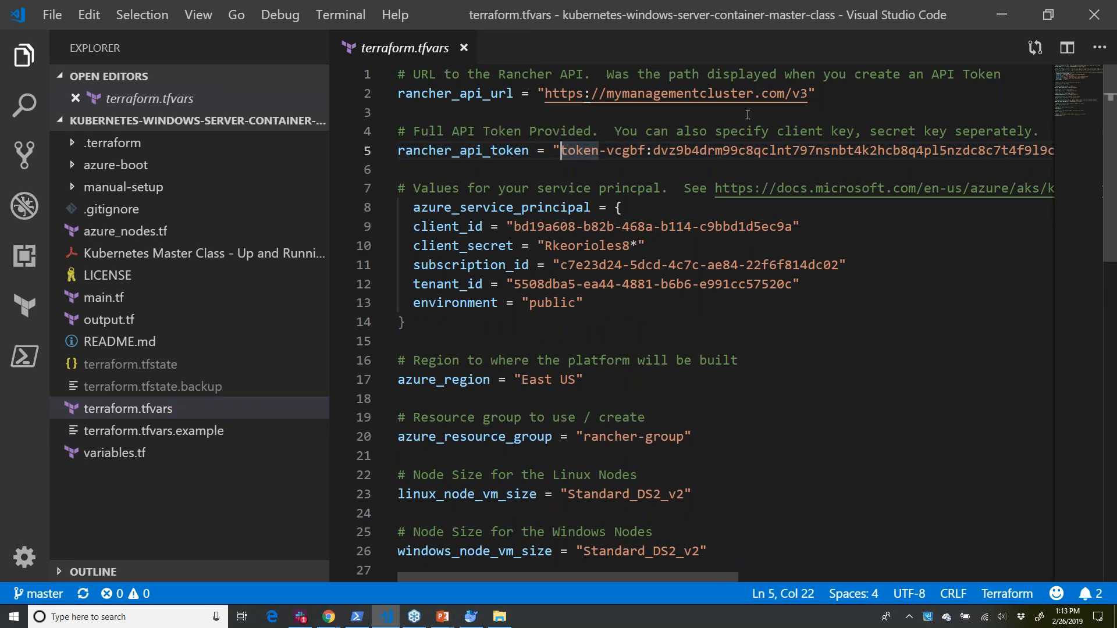
key(ctrl+shift+Right)
key(ctrl+shift+Right)
key(ctrl+shift+Right)
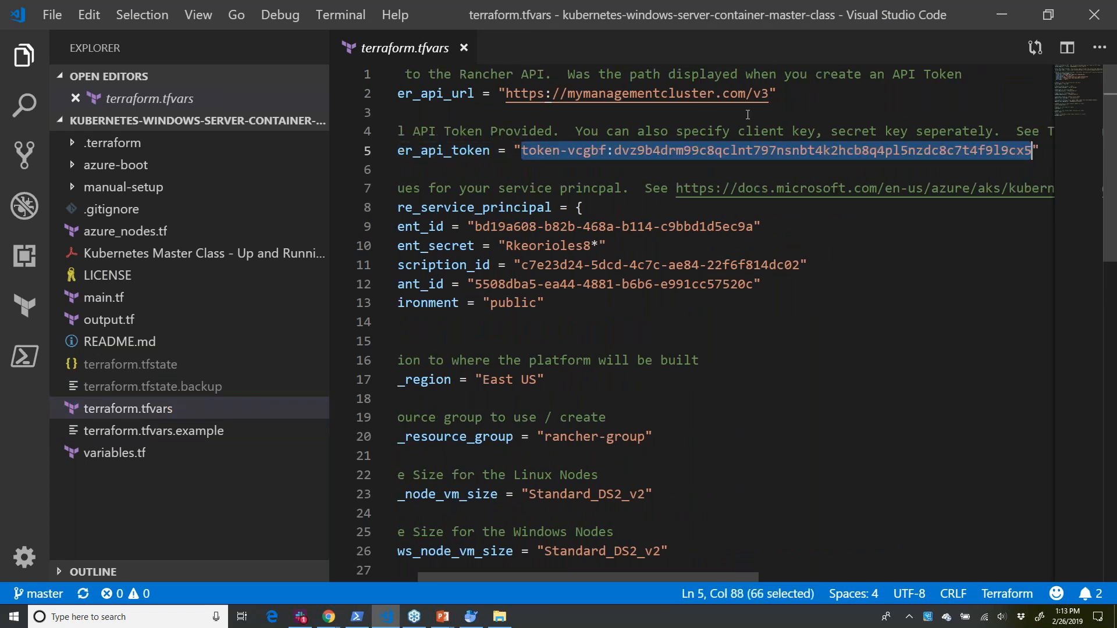
key(ctrl+v)
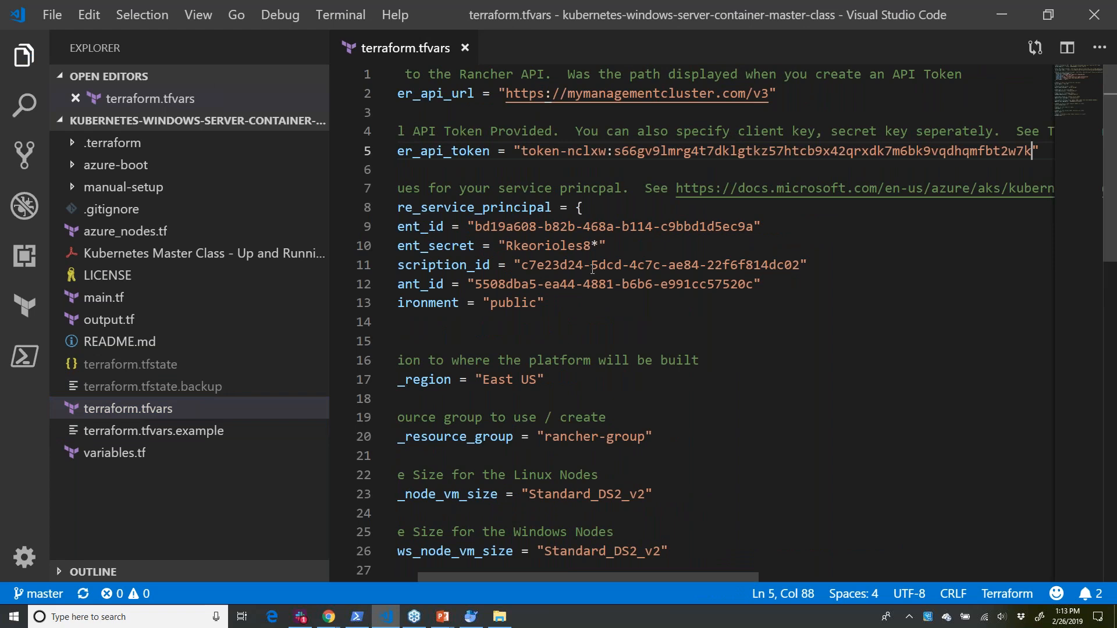
scroll(653, 319, left, 2)
scroll(513, 239, down, 3)
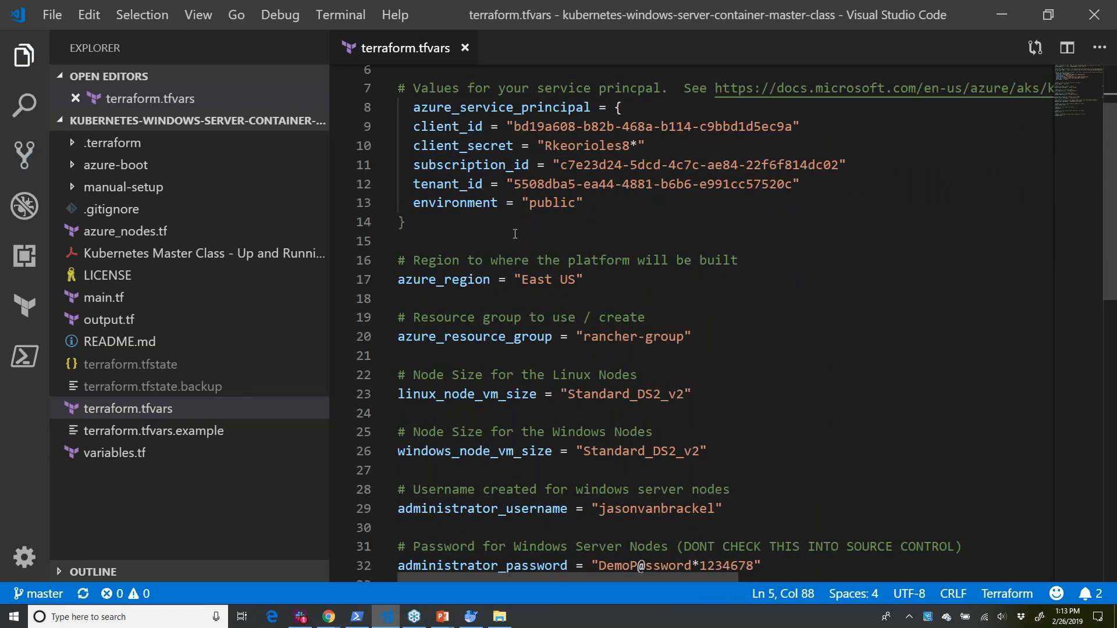
scroll(513, 240, down, 4)
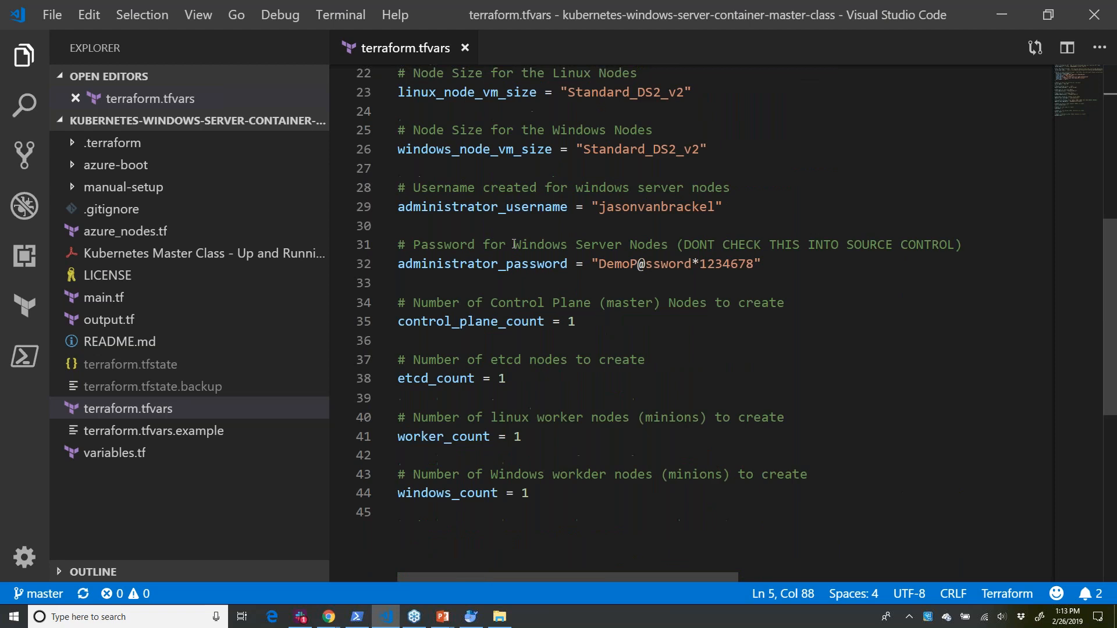
scroll(516, 399, up, 7)
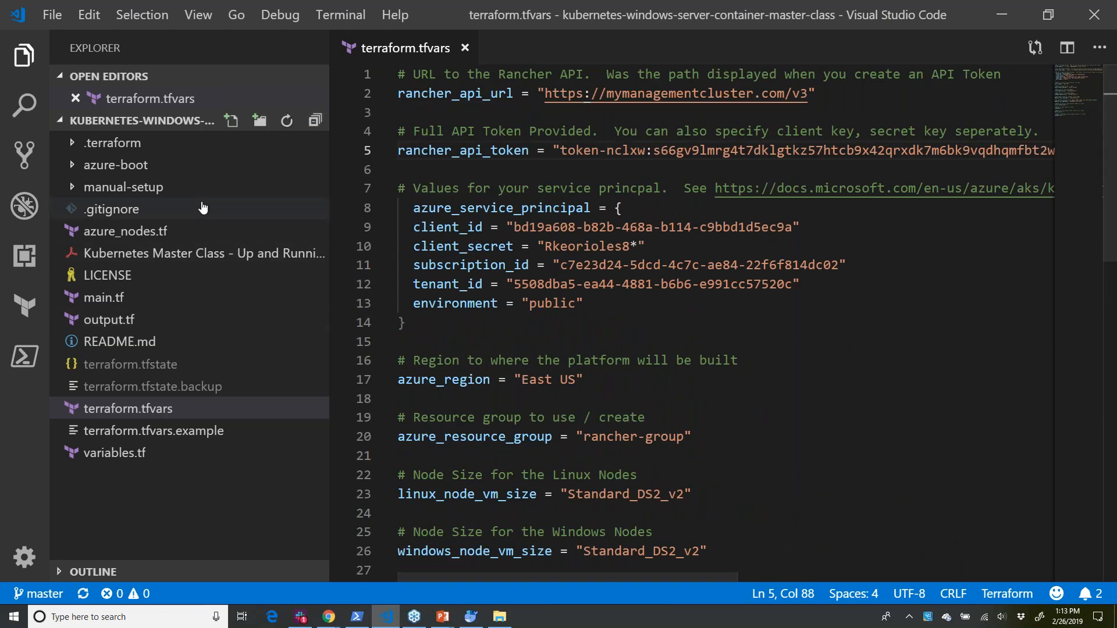
- Expand the manual-setup folder, switch to PowerShell, change into the manual-setup directory, and list its contents
click(67, 191)
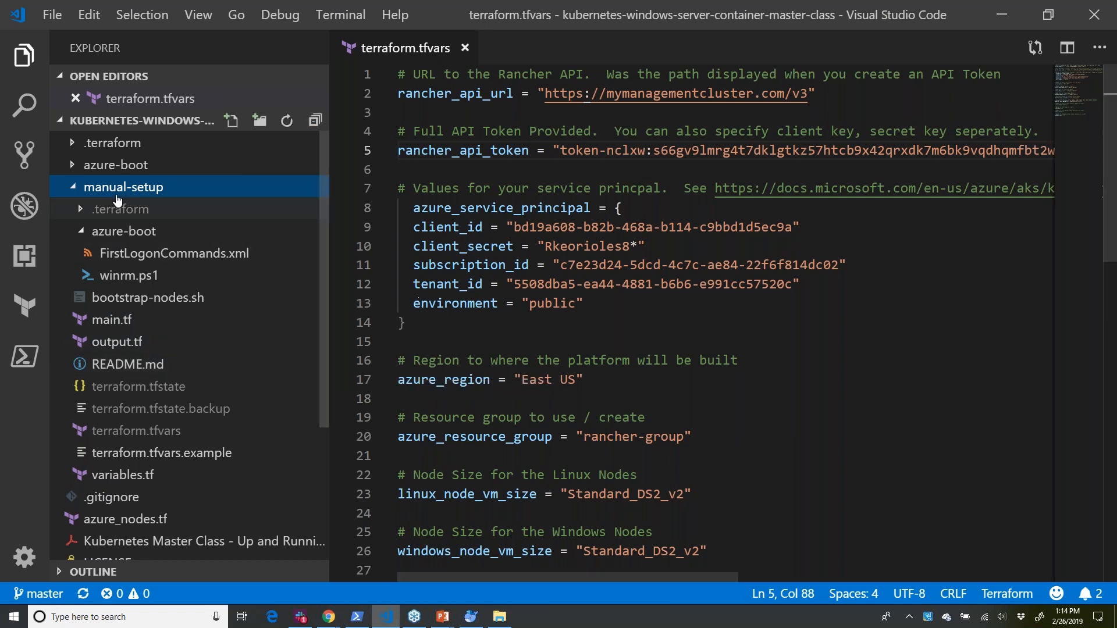
click(358, 618)
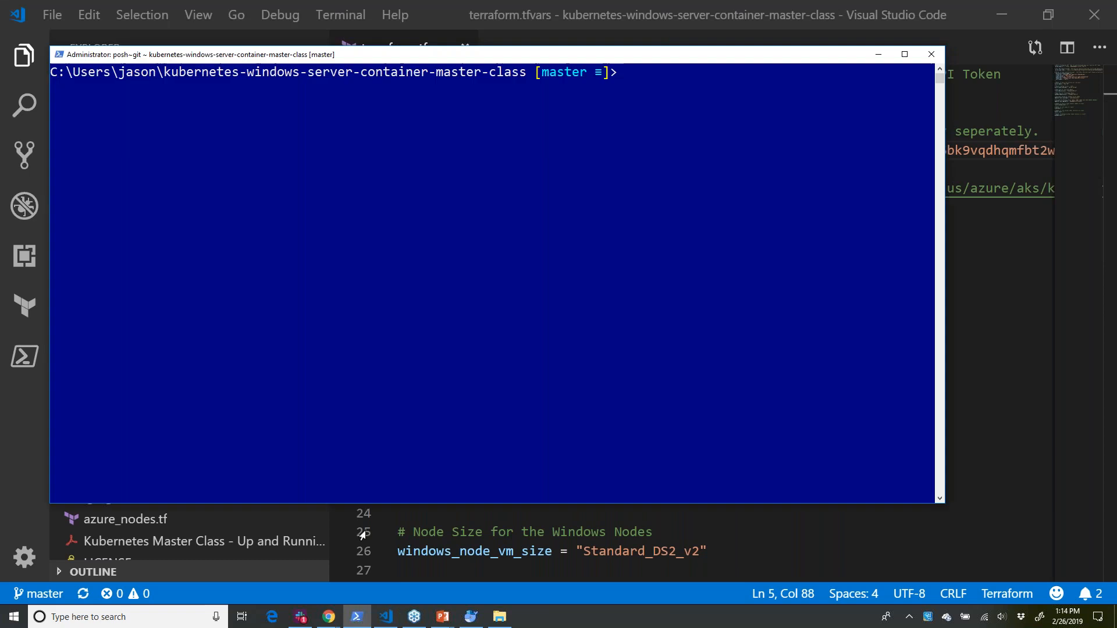
text(cd man)
key(Tab)
key(Return)
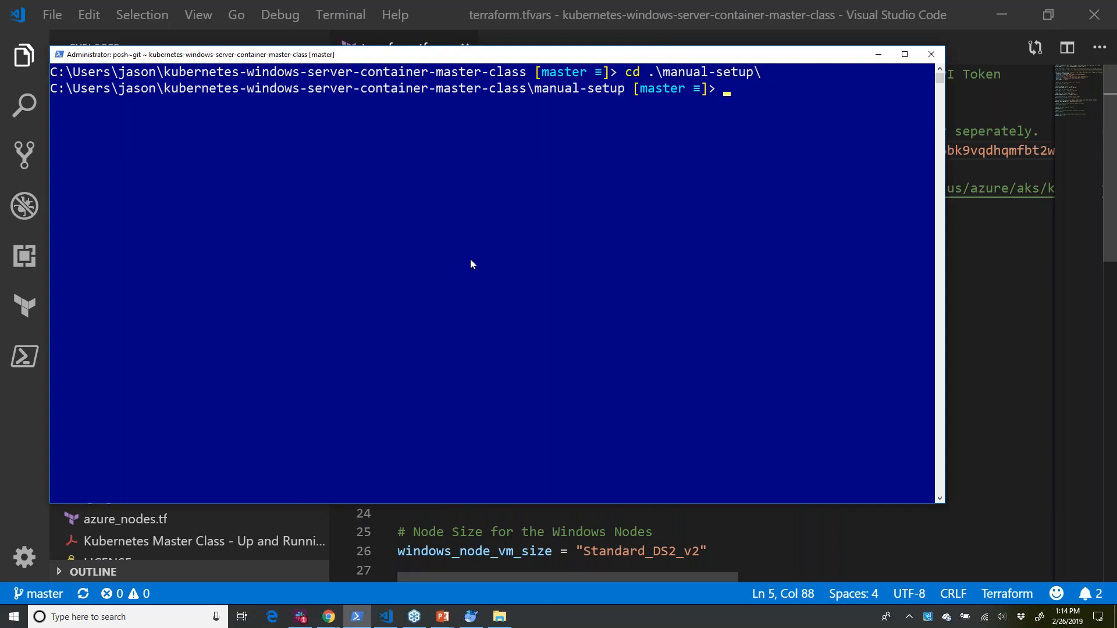
text(dir)
key(Return)
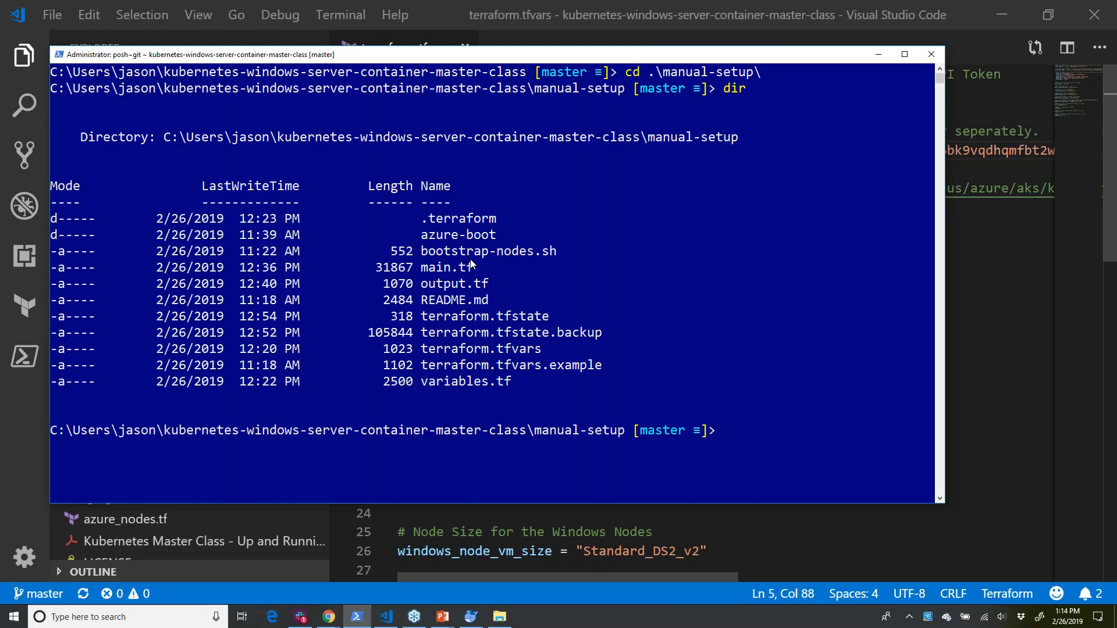
- Run terraform apply in the manual-setup directory and approve the planned actions with yes
text(terrafrom app)
key(BackSpace)
key(BackSpace)
key(BackSpace)
key(BackSpace)
key(BackSpace)
key(BackSpace)
key(BackSpace)
text(orm apply)
key(Return)
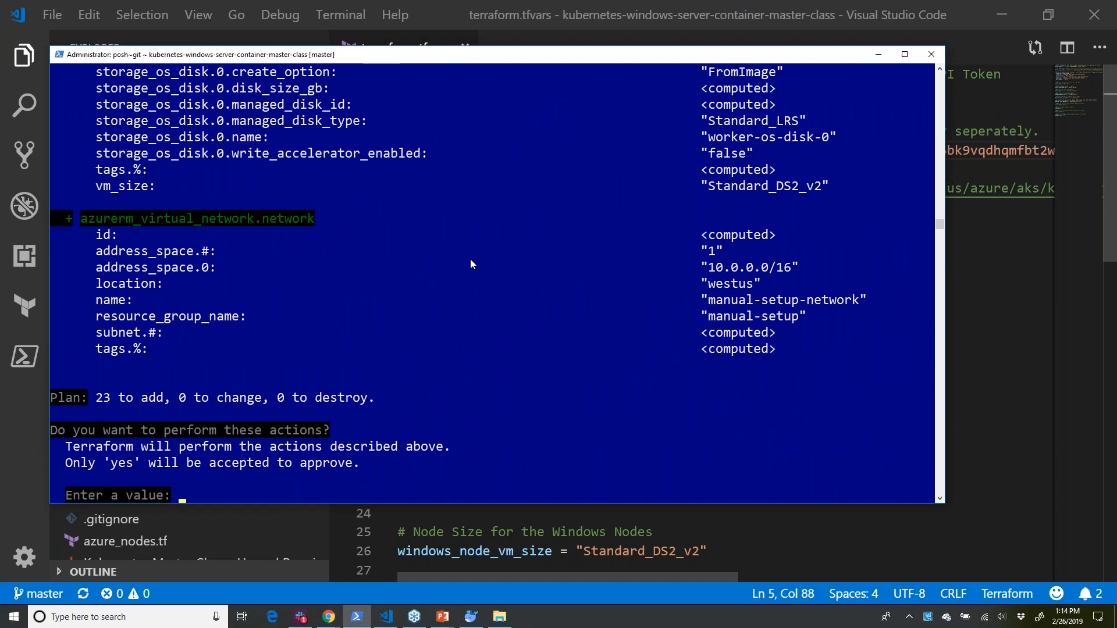
text(yes)
key(Return)
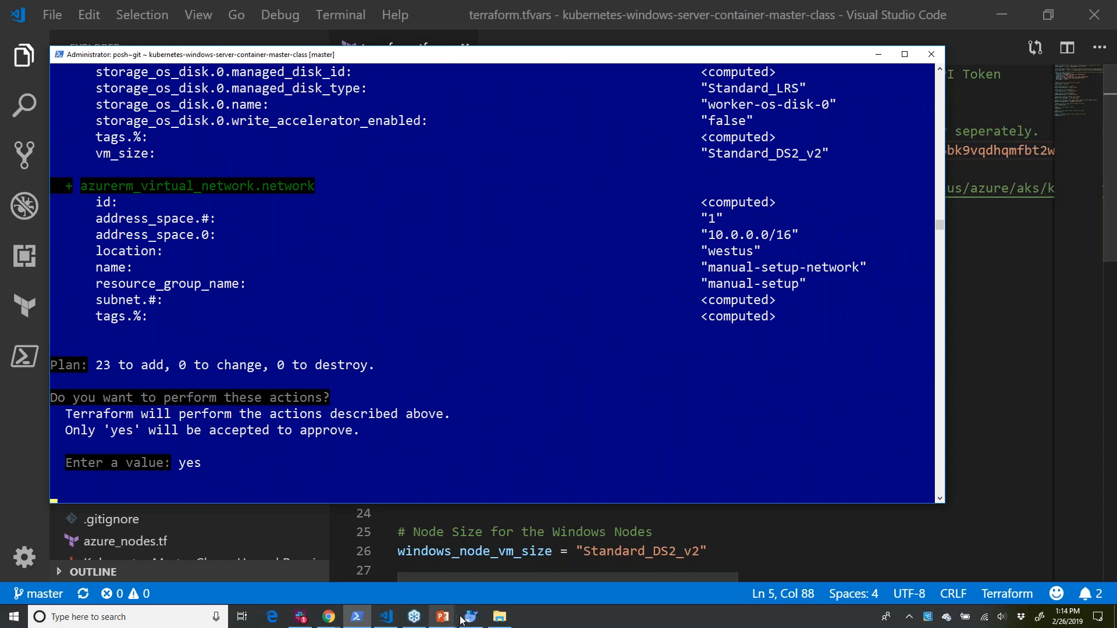
- Open a second PowerShell window and set its font size to 28
shift+click(354, 621)
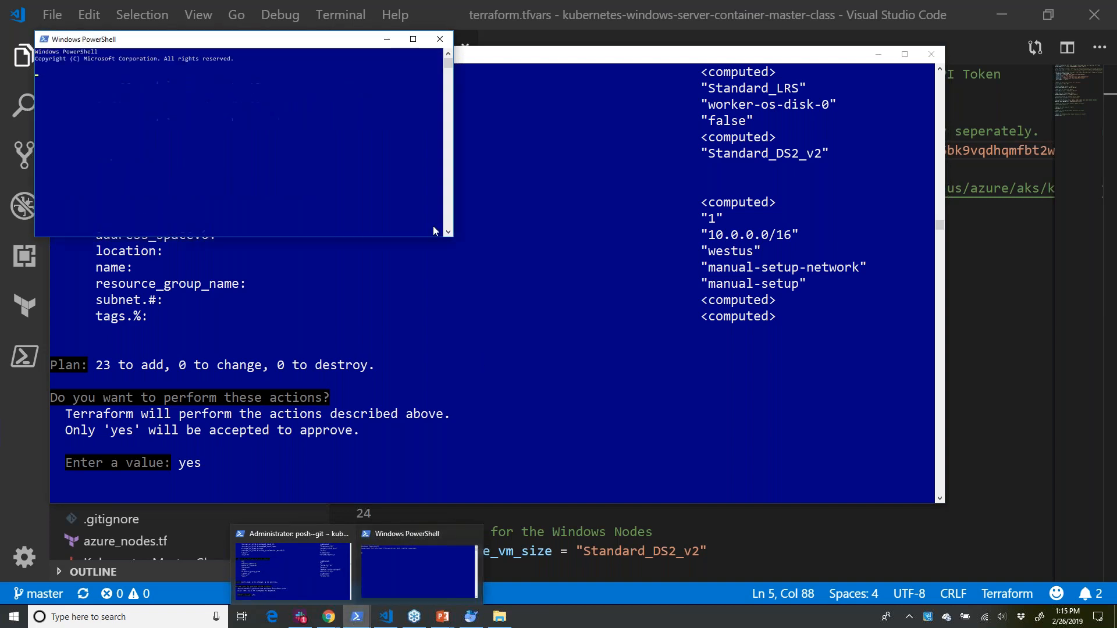
right_click(282, 44)
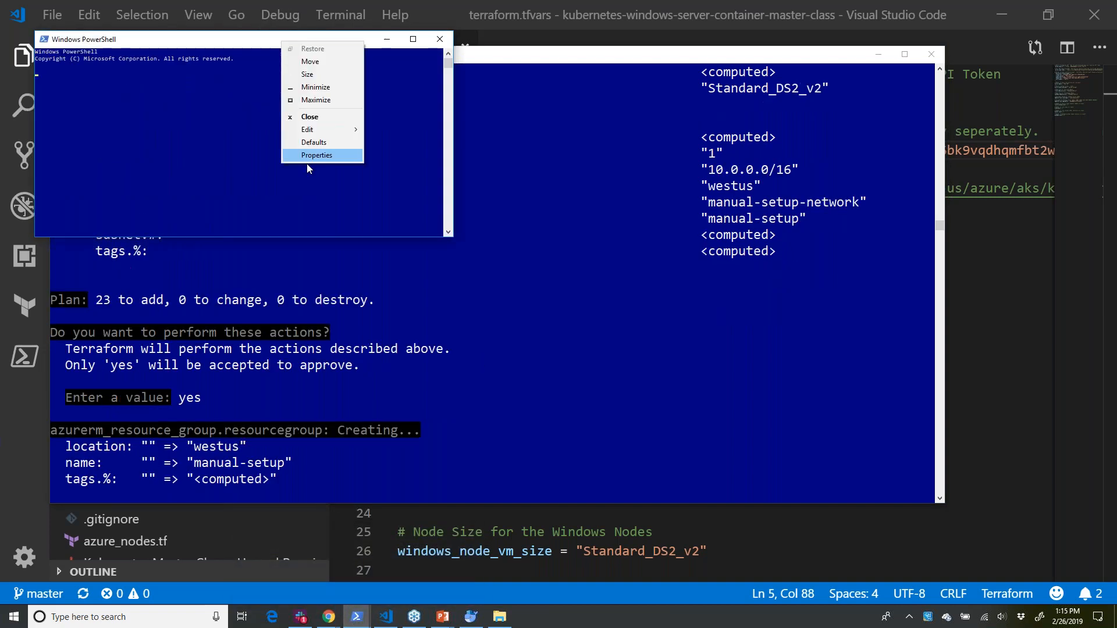
click(346, 155)
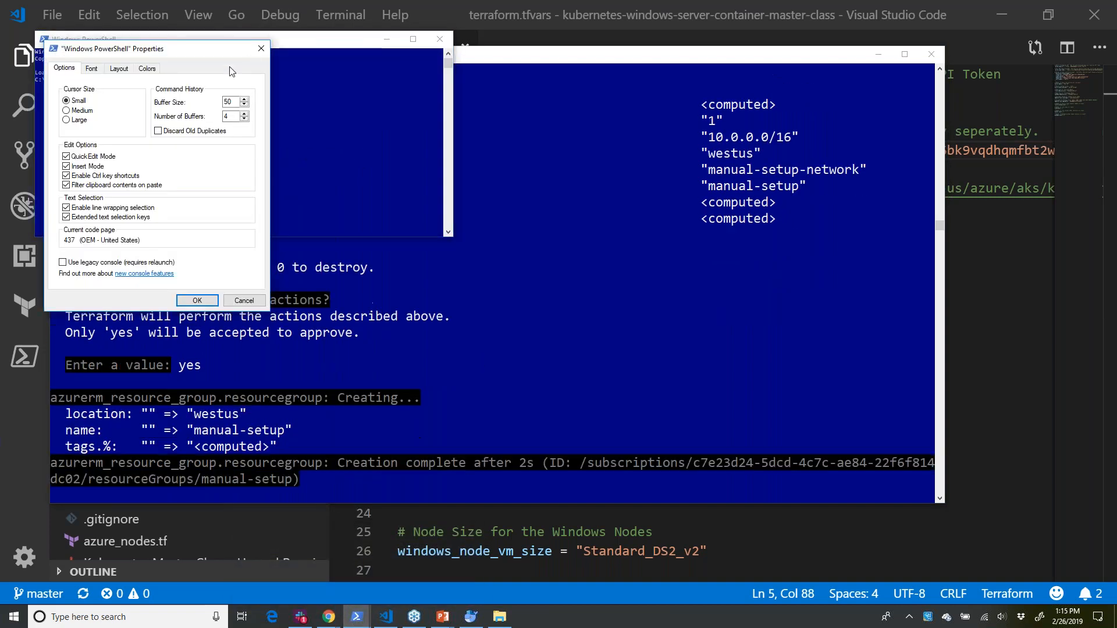
click(94, 69)
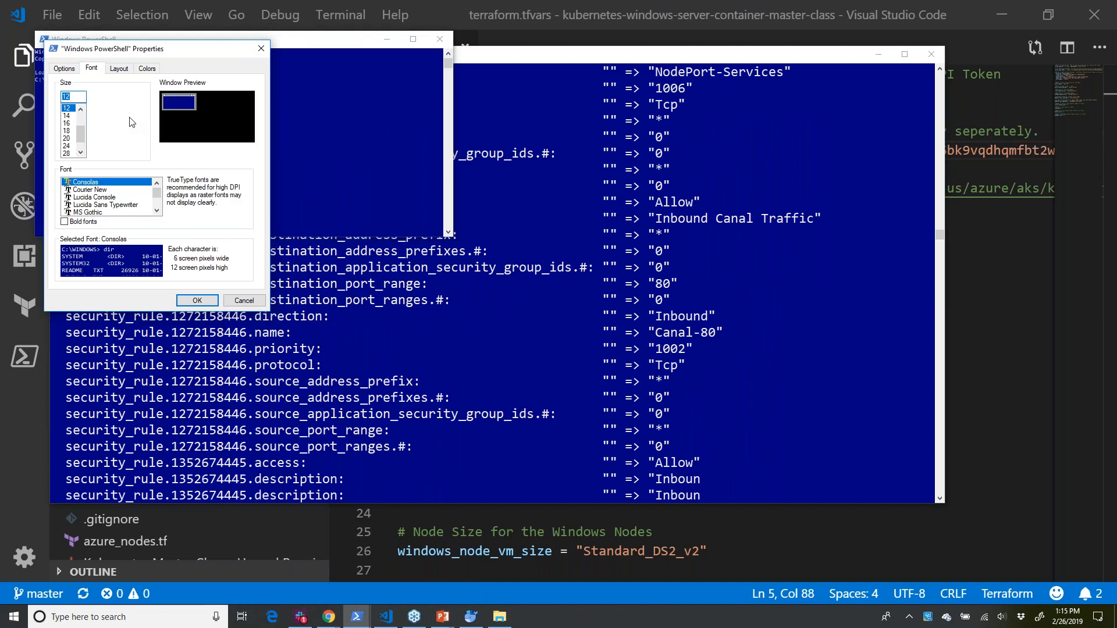
click(66, 153)
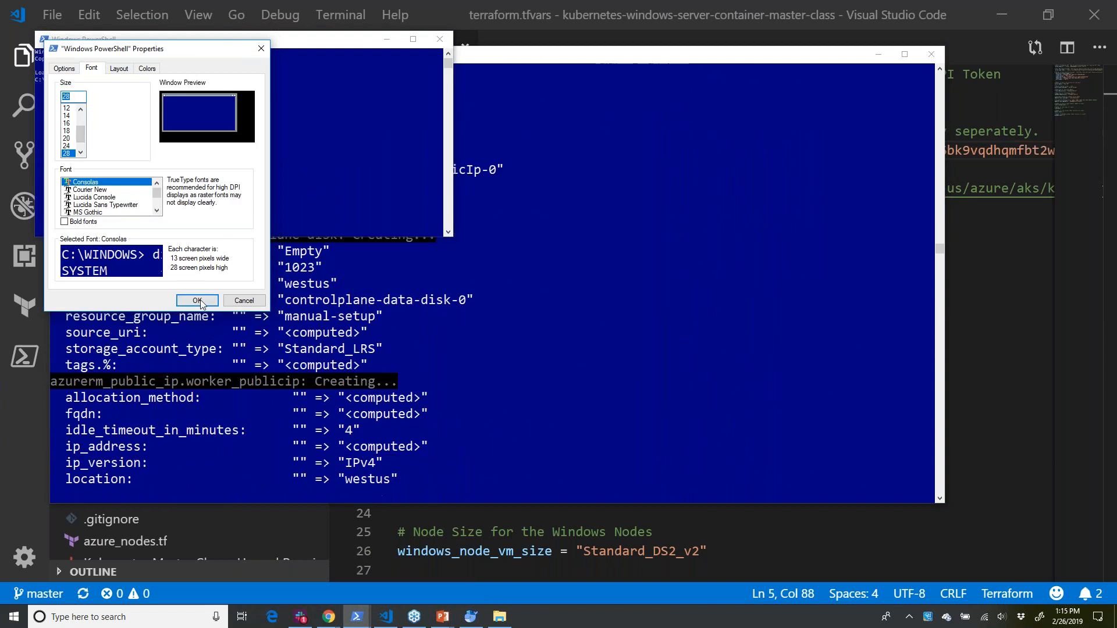
click(201, 299)
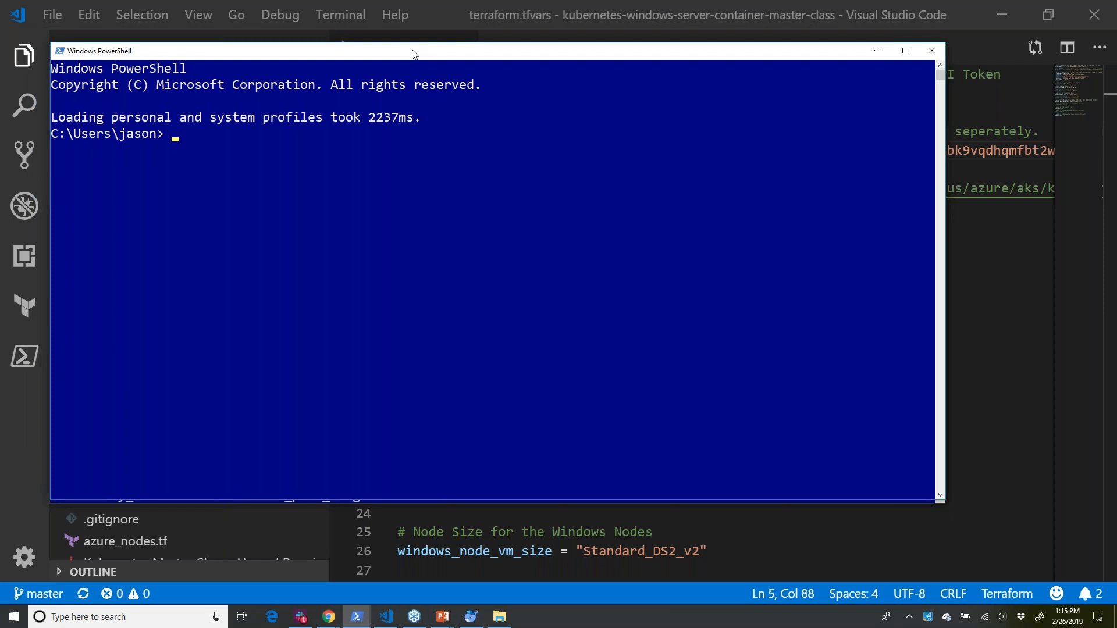
- In the new PowerShell window, change into the kubernetes-windows-server-container-master-class directory and list its contents
text(cd)
text( .\ku)
key(Tab)
key(Return)
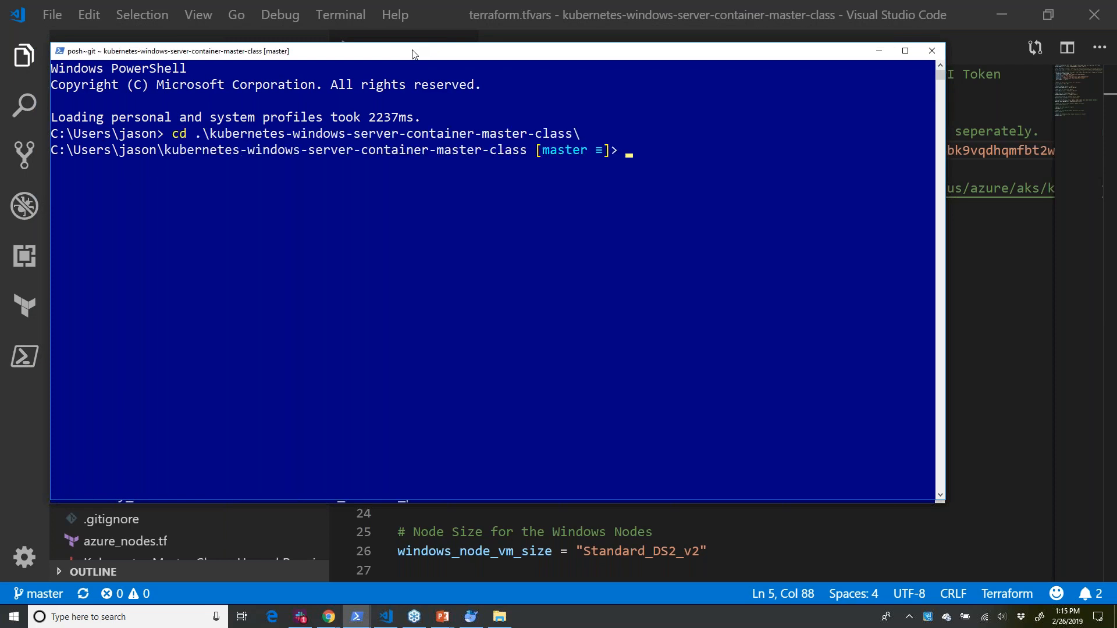
text(ls)
key(Return)
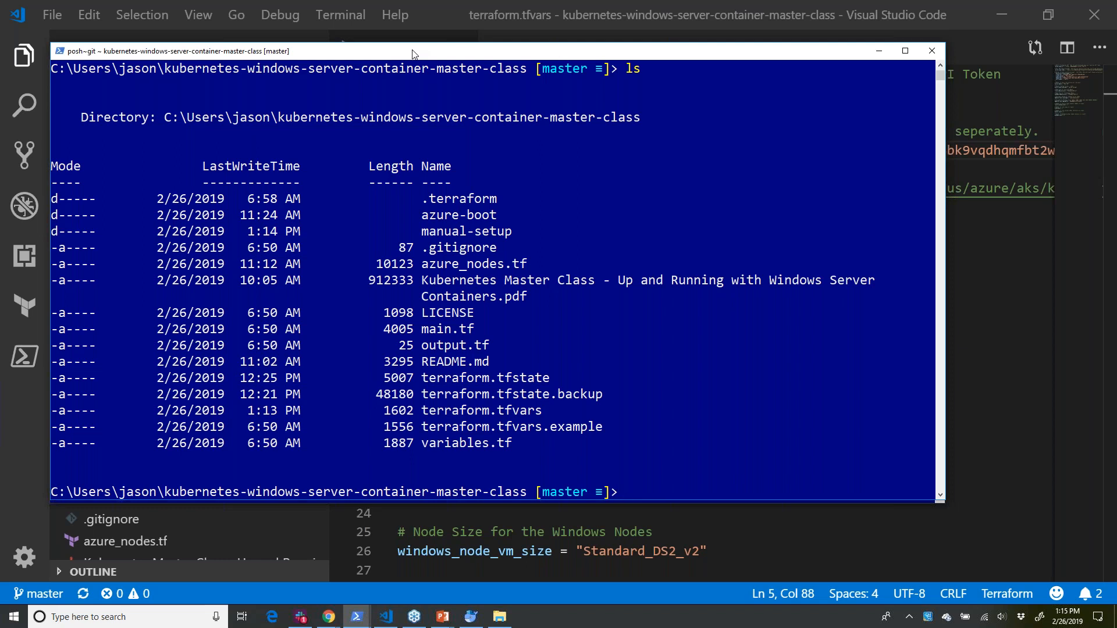
- Run terraform apply in the kubernetes-windows-server-container-master-class directory and approve the planned actions with yes
text(terraform apply)
key(Return)
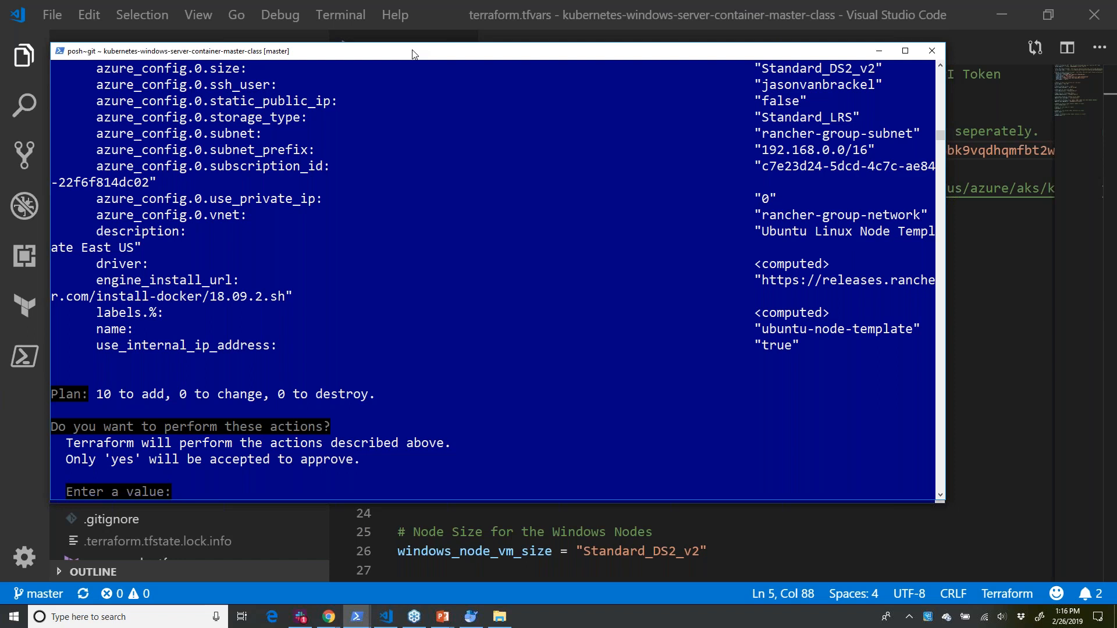
text(yes)
key(Return)
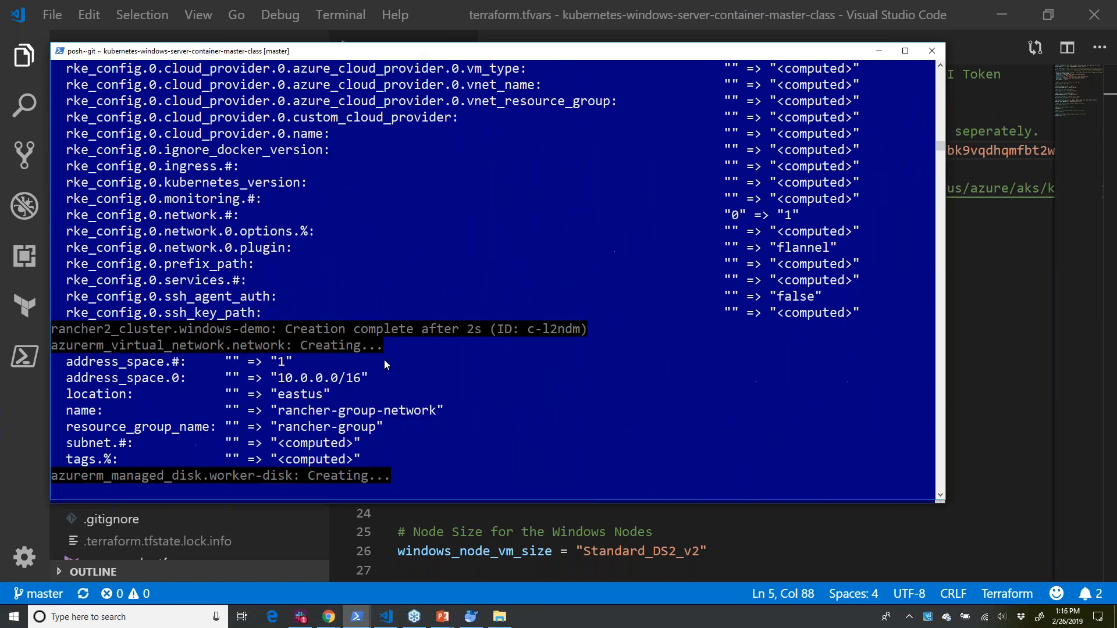
- Switch to the Rancher management site in Chrome and view the global list of clusters
mouse_move(329, 616)
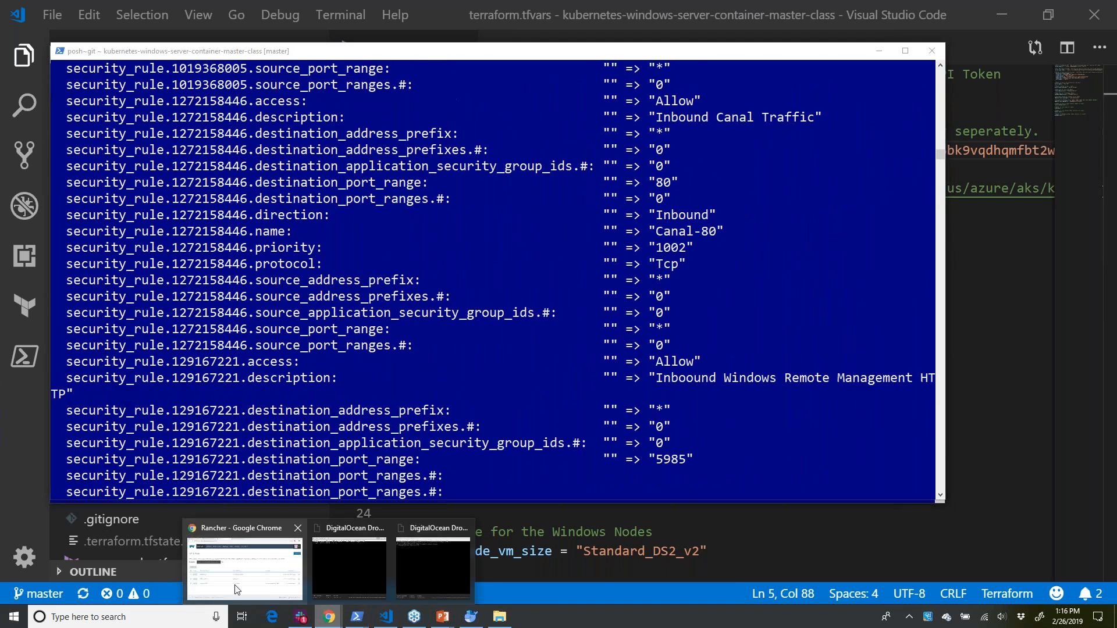
click(236, 589)
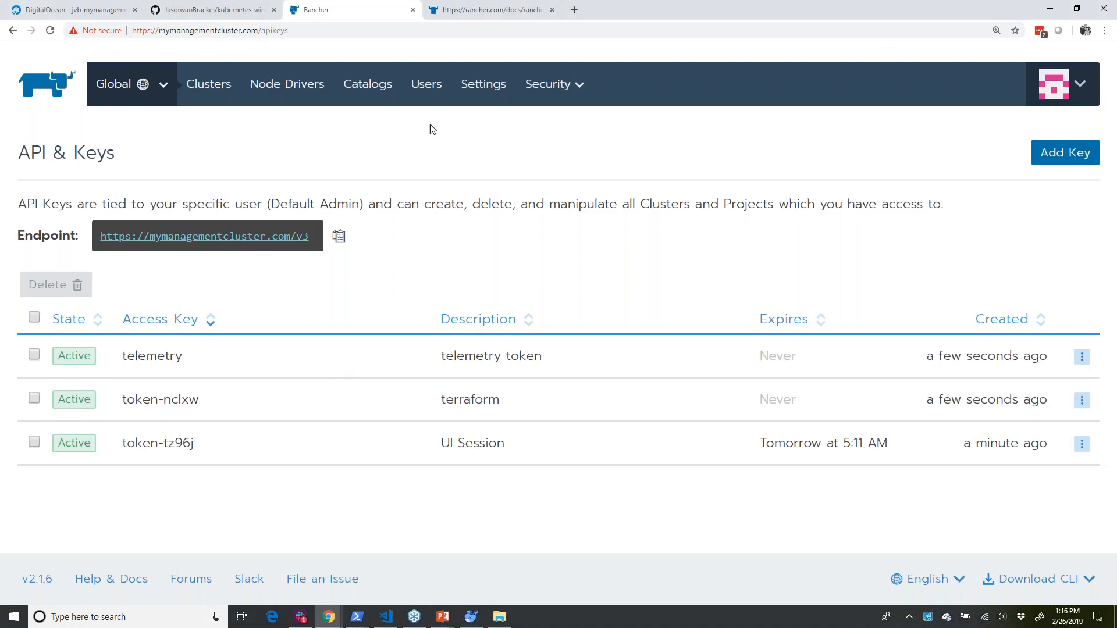
click(210, 87)
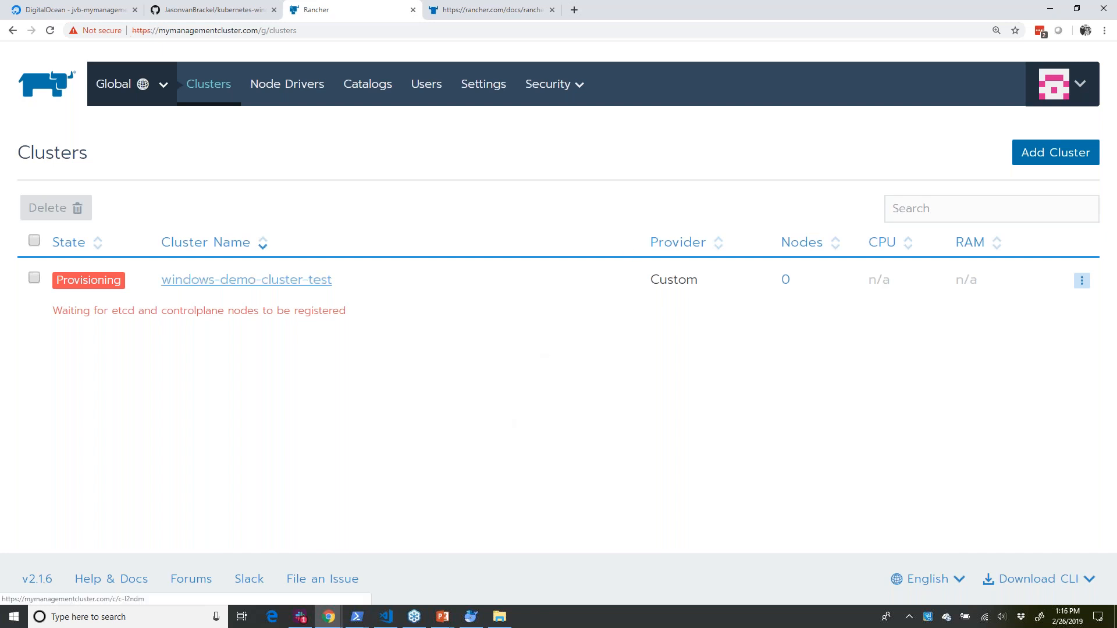
- Start adding a cluster, choose Microsoft Azure as the infrastructure provider, and review the available provider options
click(1060, 154)
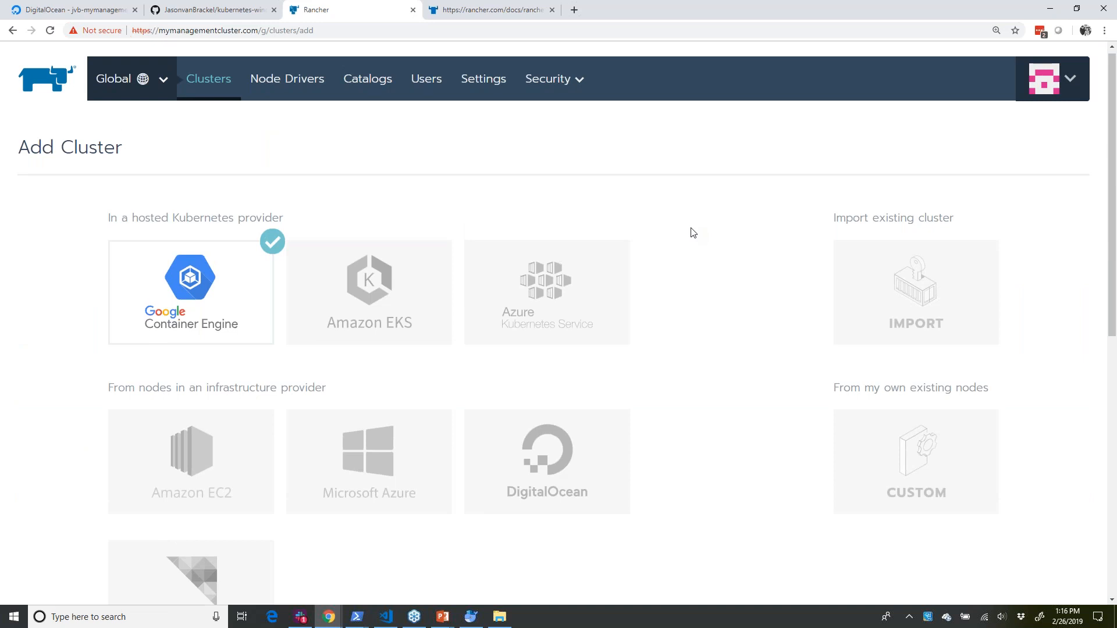
scroll(692, 233, down, 2)
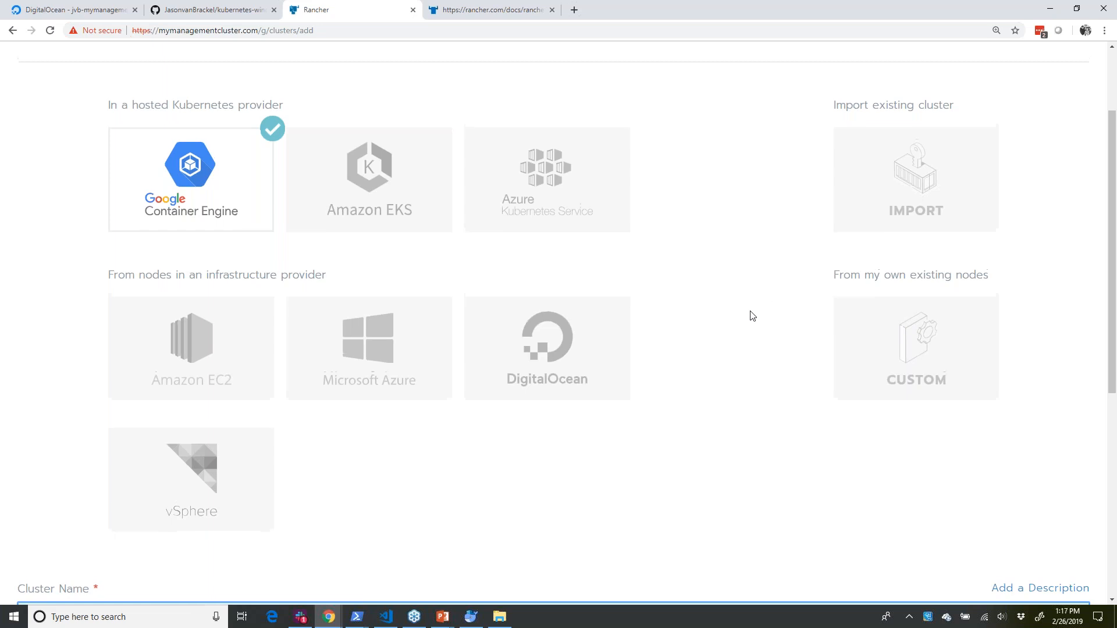
scroll(690, 380, up, 2)
scroll(217, 404, down, 2)
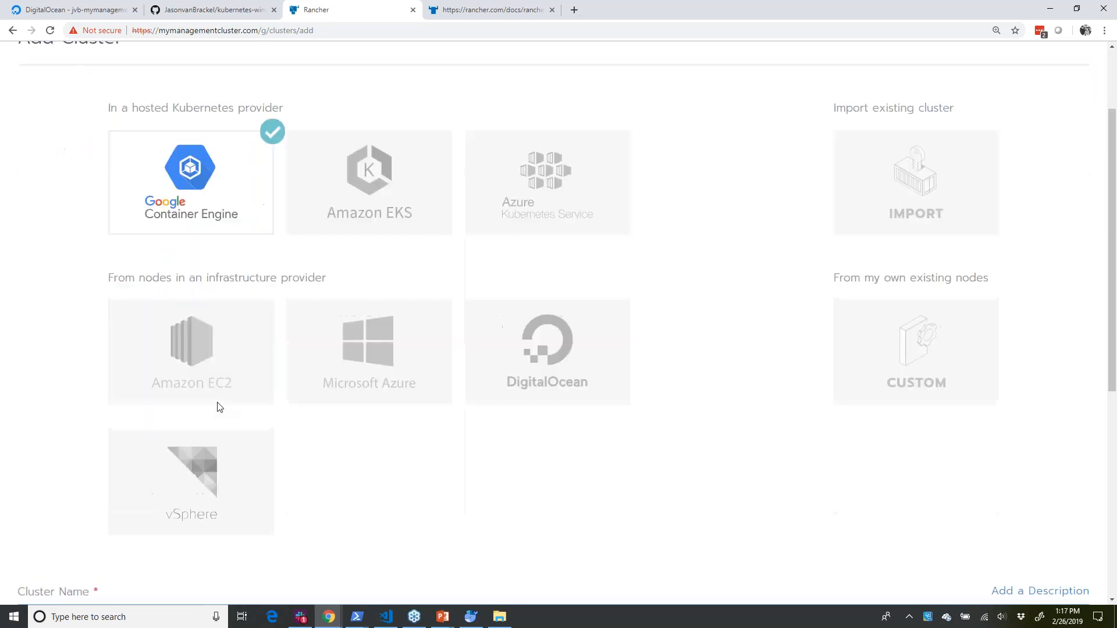
click(379, 351)
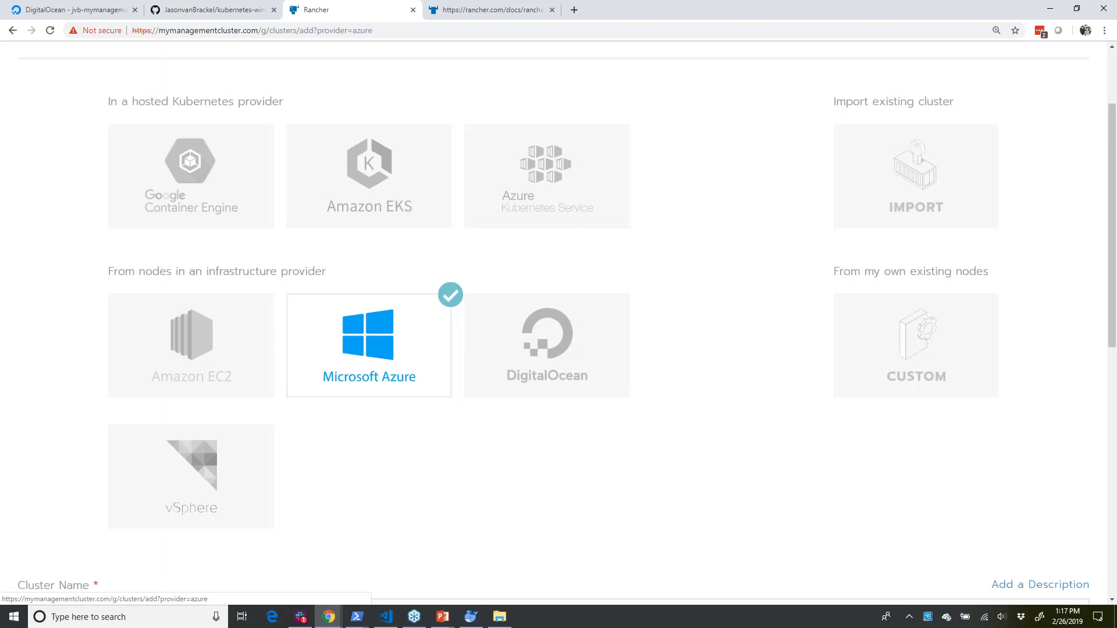
scroll(384, 360, down, 1)
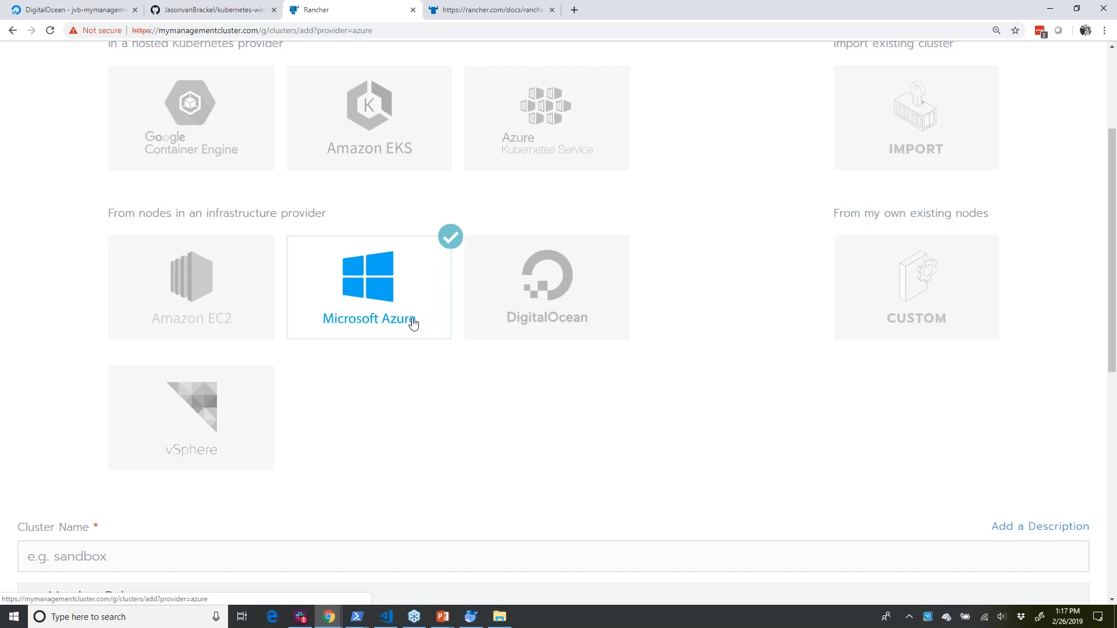
scroll(462, 317, up, 3)
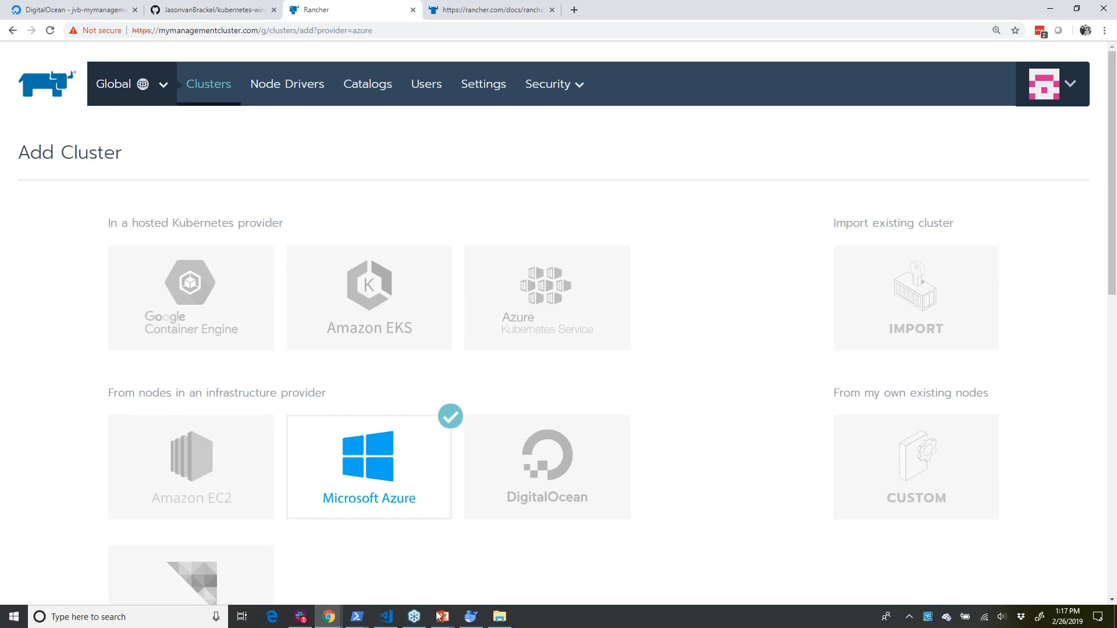
- Switch to the PowerPoint slide show and advance from First Things First to the Source Material slide
mouse_move(440, 622)
click(437, 561)
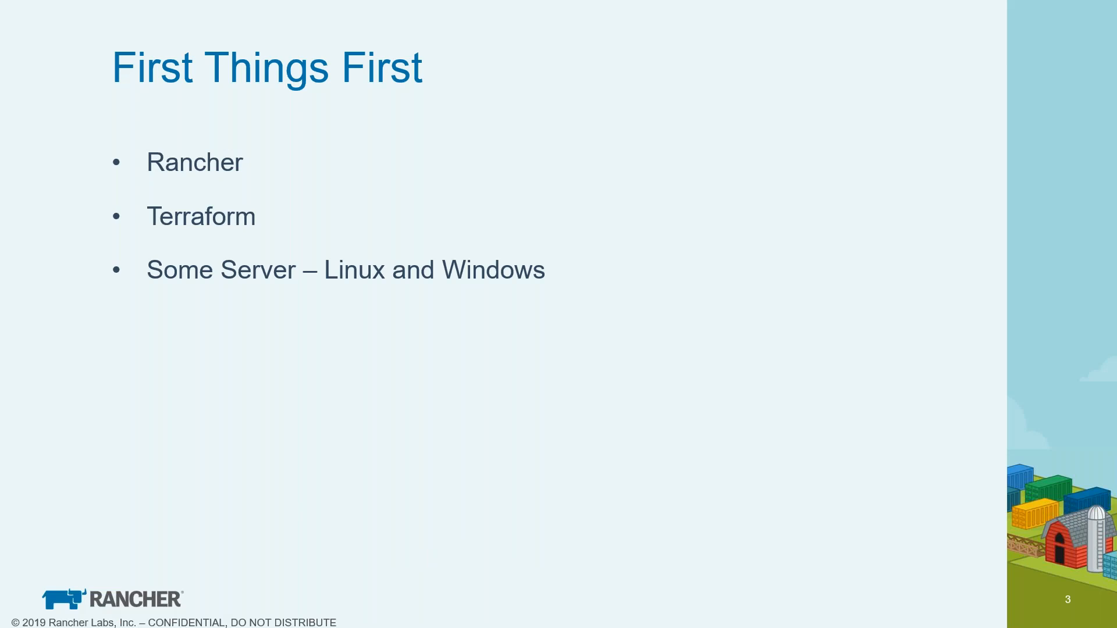
key(Right)
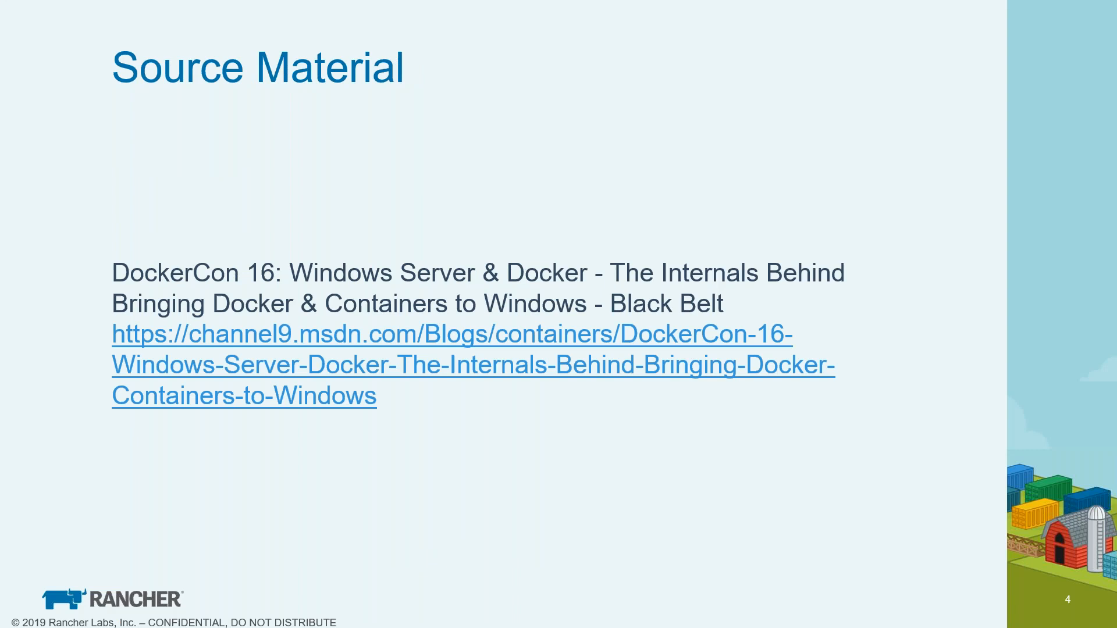